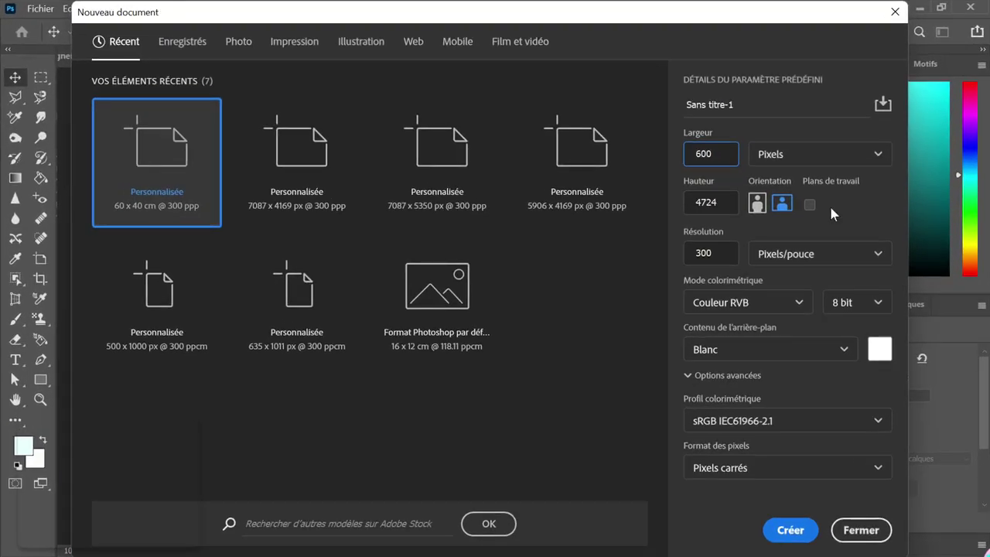
# Create a new document named Cachet, 600 × 600 pixels at 300 pixels per inch with a white background.
pyautogui.press('Tab')
pyautogui.moveTo(733, 104); pyautogui.dragTo(675, 110)
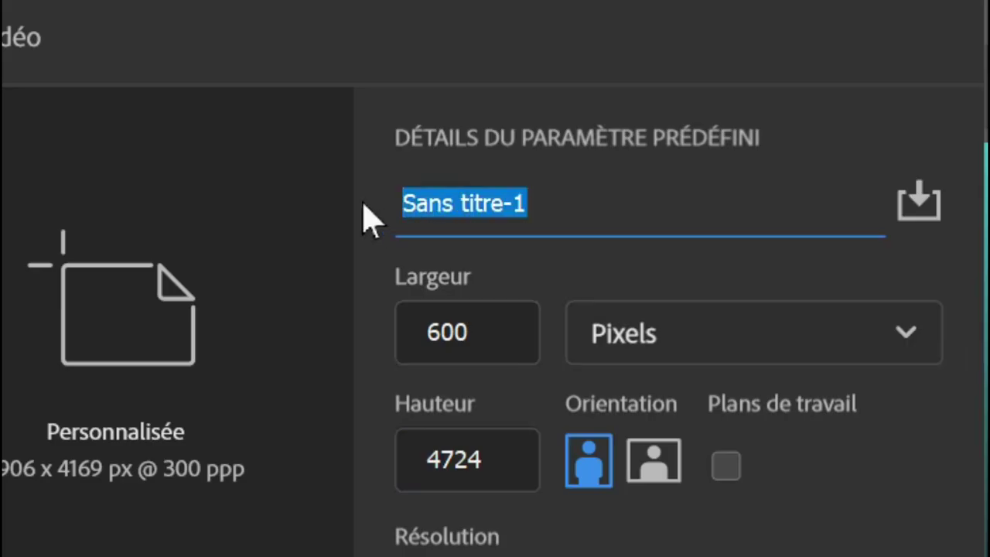
pyautogui.write('Cachet')
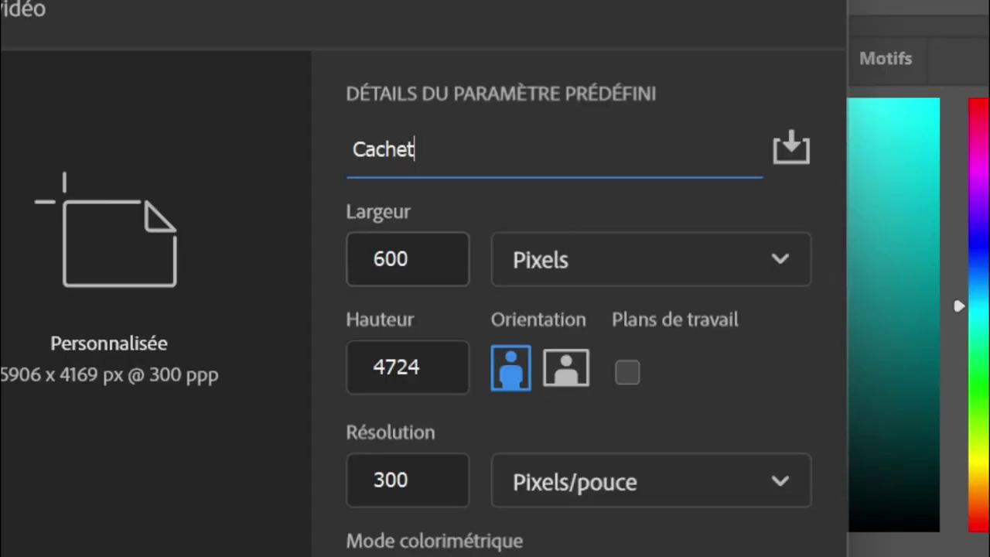
pyautogui.press('Tab')
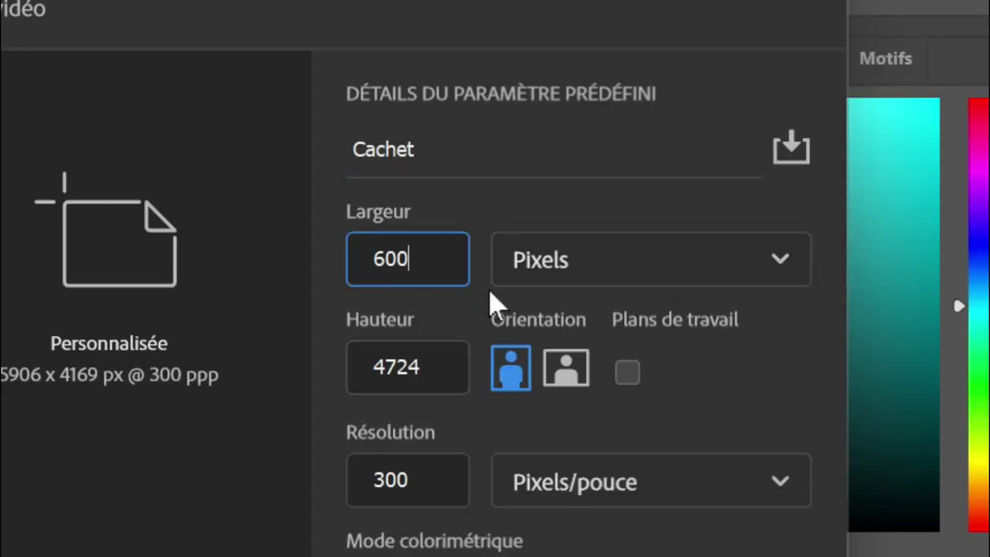
pyautogui.press('Tab')
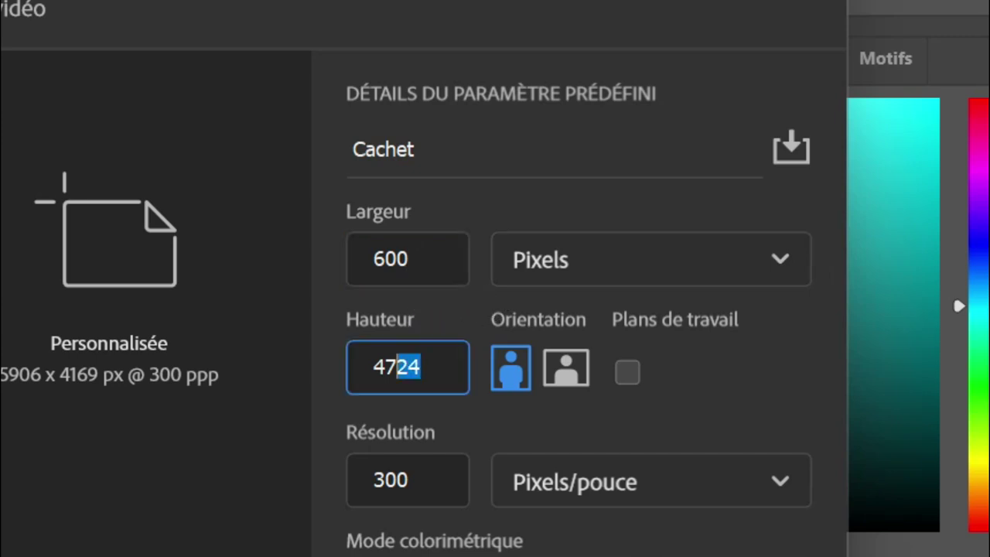
pyautogui.write('6')
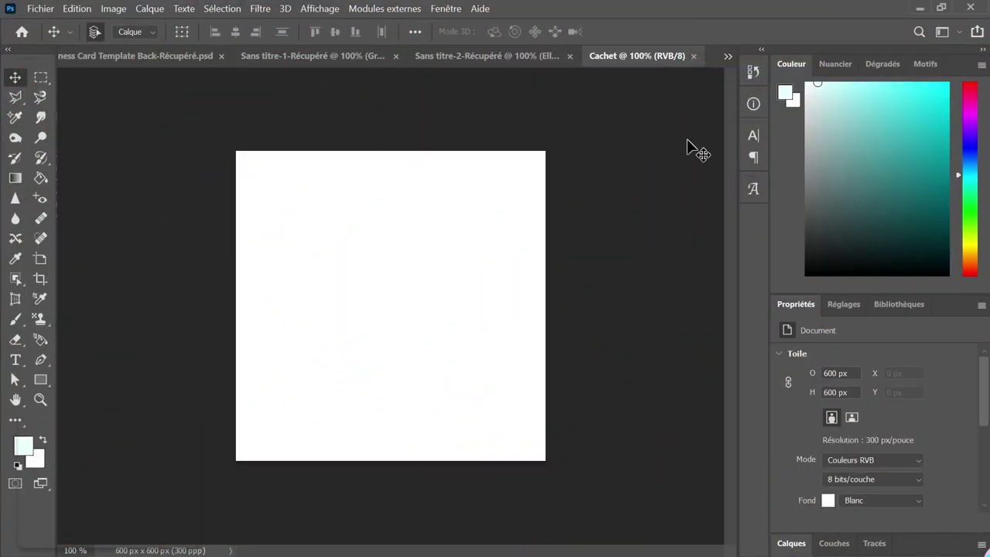
# Display the document's layers and unlock the Arrière-plan layer so it becomes a regular layer.
pyautogui.scroll(-5, 858, 427)
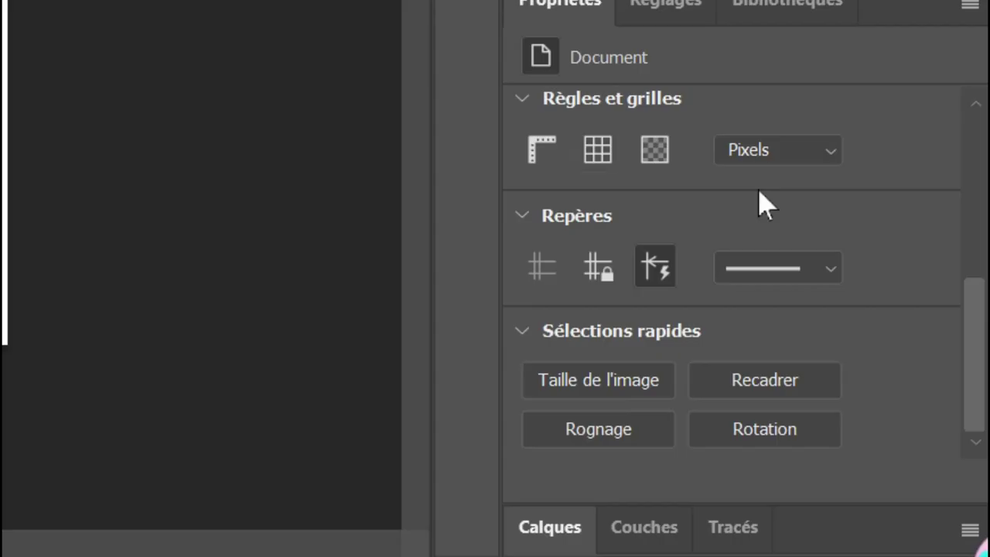
pyautogui.scroll(1, 760, 204)
pyautogui.scroll(-1, 761, 203)
pyautogui.scroll(4, 744, 188)
pyautogui.scroll(-3, 742, 187)
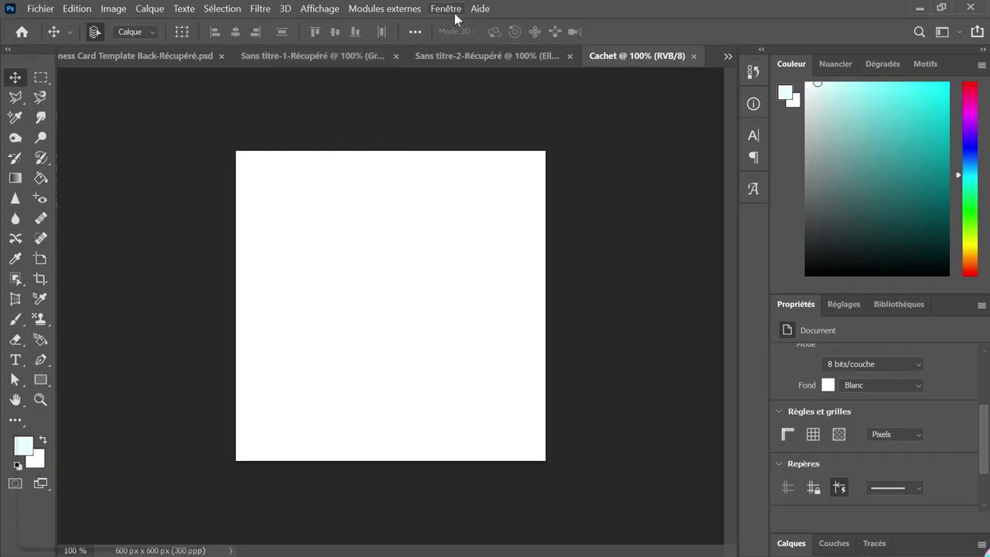
pyautogui.click(449, 11)
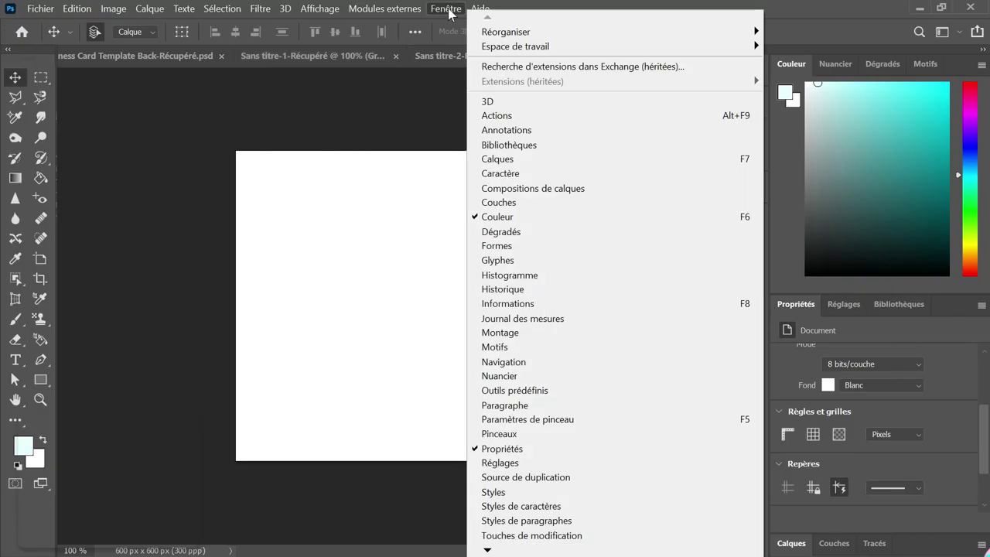
pyautogui.click(509, 190)
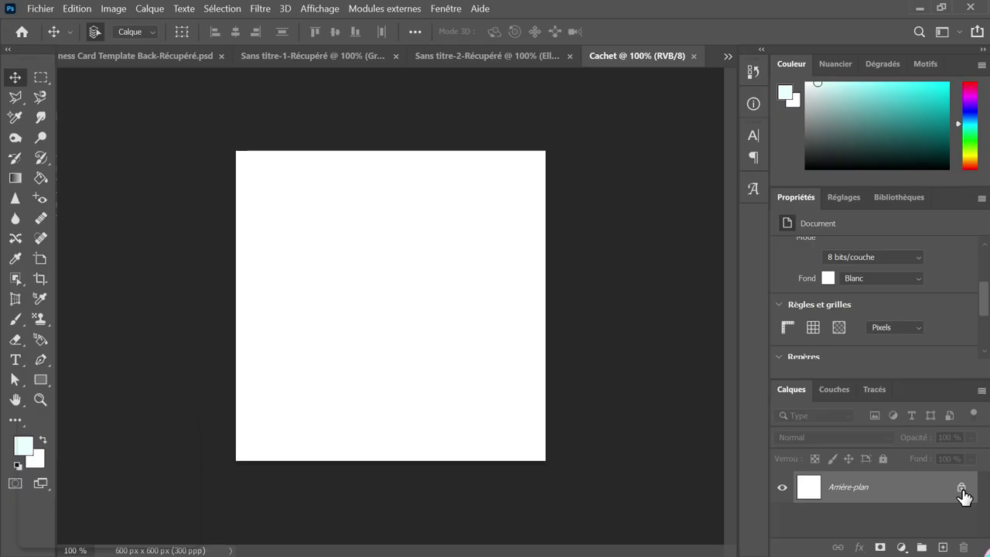
pyautogui.click(900, 342)
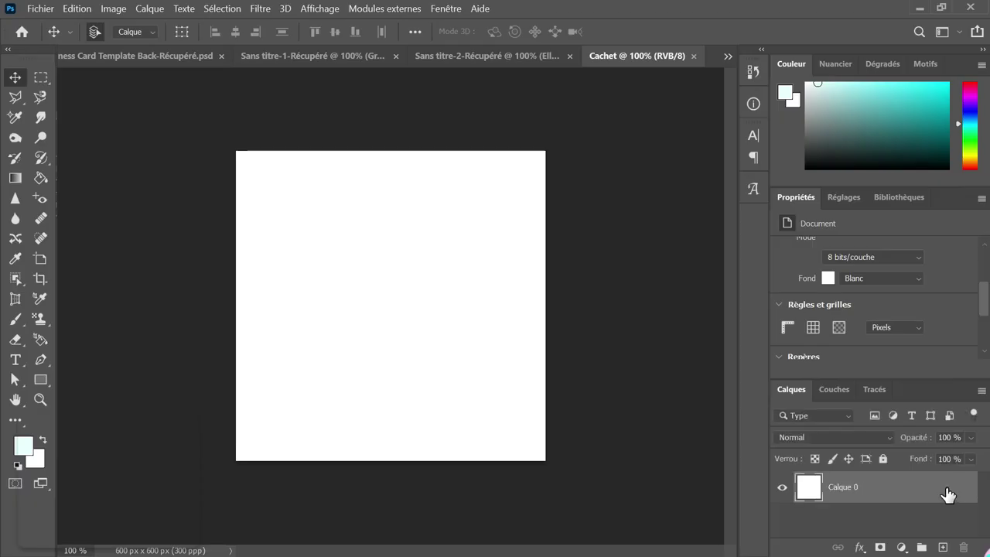
# Create a 550 × 550 px circle with the Ellipse tool on the canvas, drawn from its centre.
pyautogui.moveTo(40, 379); pyautogui.dragTo(104, 392)
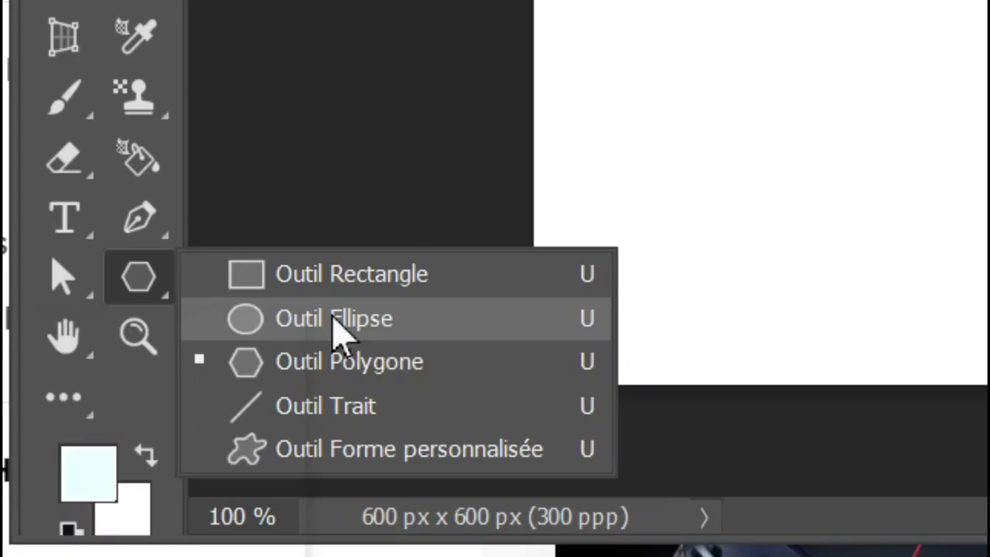
pyautogui.click(341, 320)
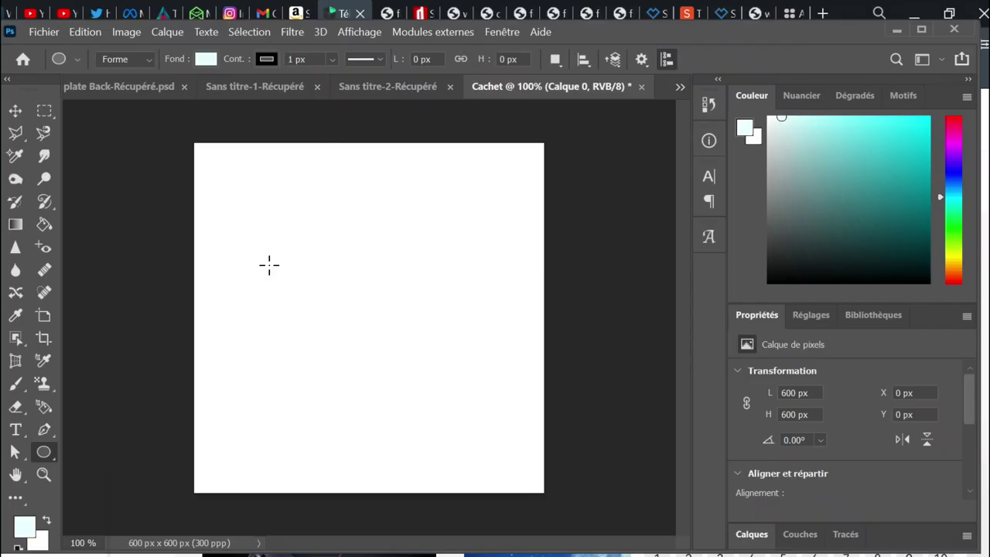
pyautogui.click(400, 234)
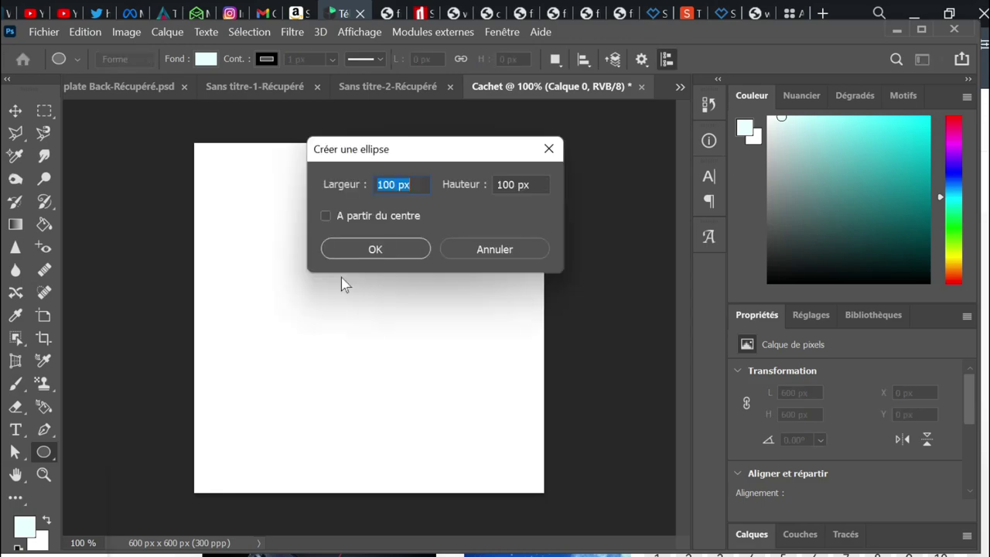
pyautogui.write('500')
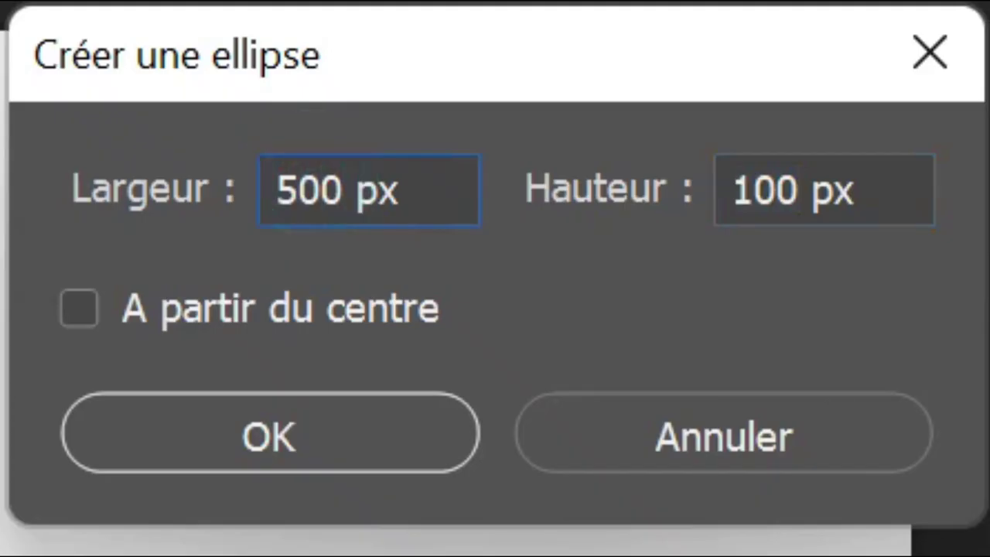
pyautogui.click(299, 191)
pyautogui.press('Delete')
pyautogui.write('5')
pyautogui.moveTo(773, 190); pyautogui.dragTo(691, 190)
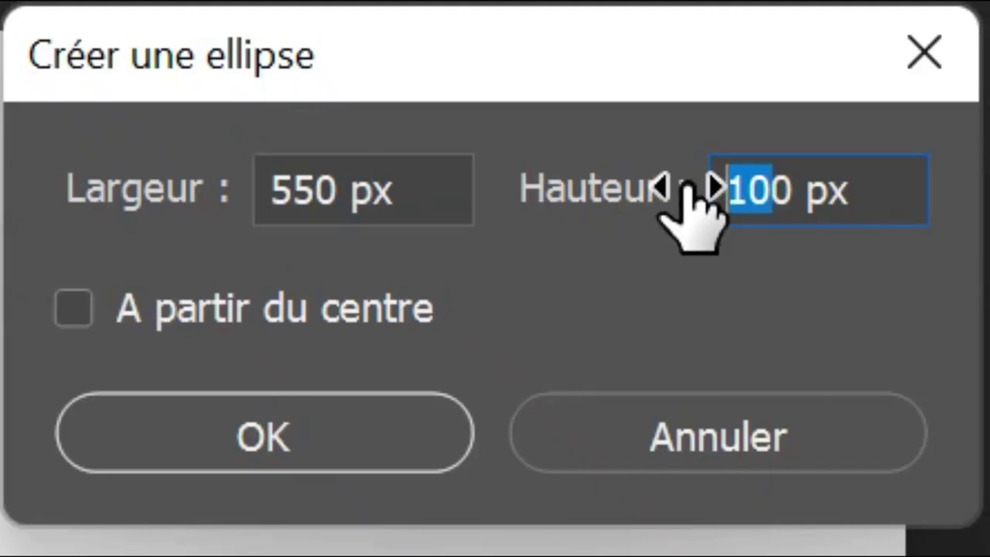
pyautogui.write('55')
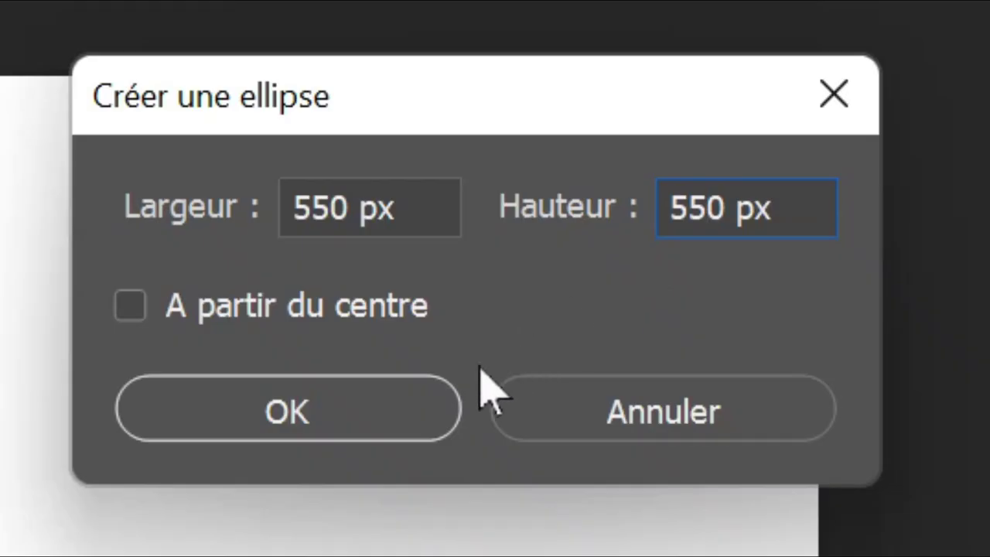
pyautogui.click(130, 307)
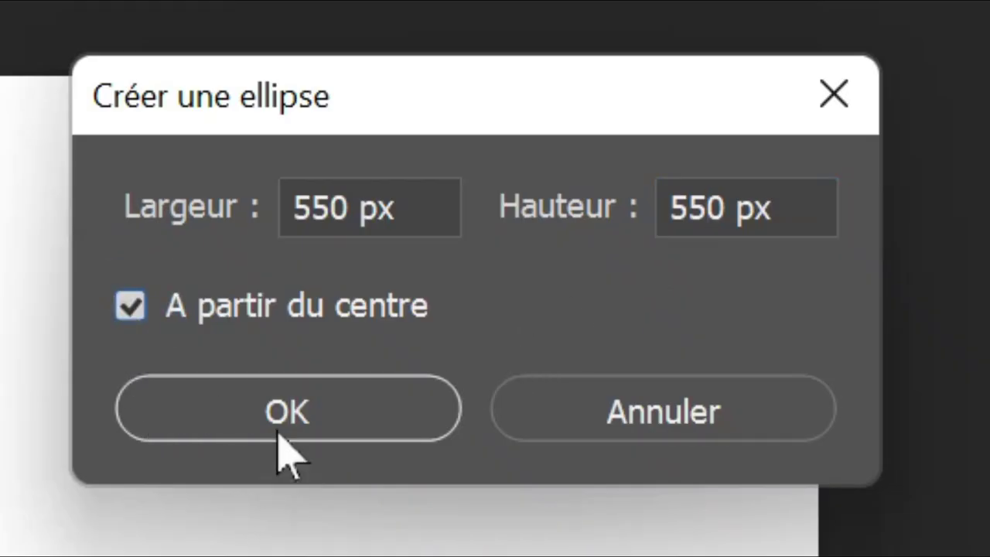
pyautogui.click(286, 404)
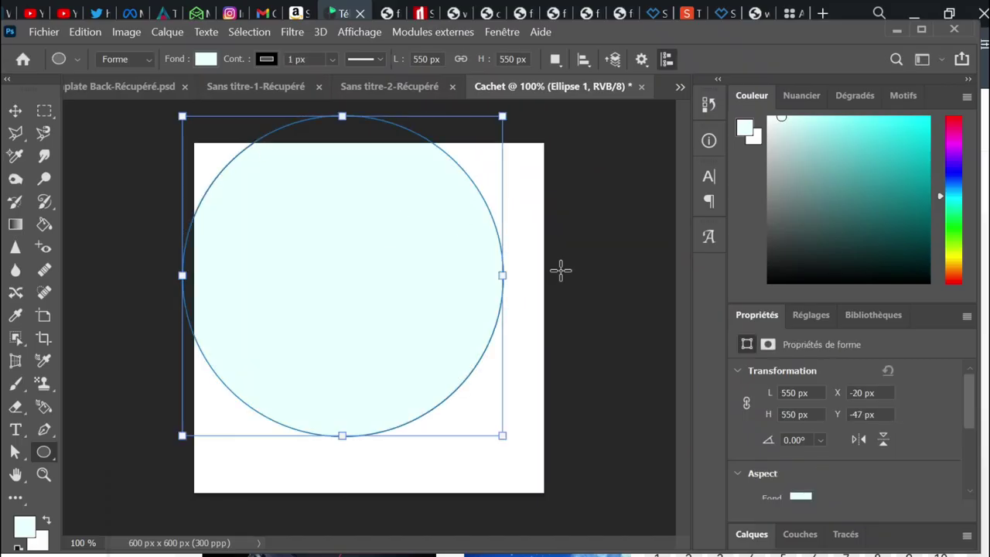
# Centre the 550 px circle on the canvas and remove its fill.
pyautogui.press('v')
pyautogui.moveTo(331, 313); pyautogui.dragTo(358, 354)
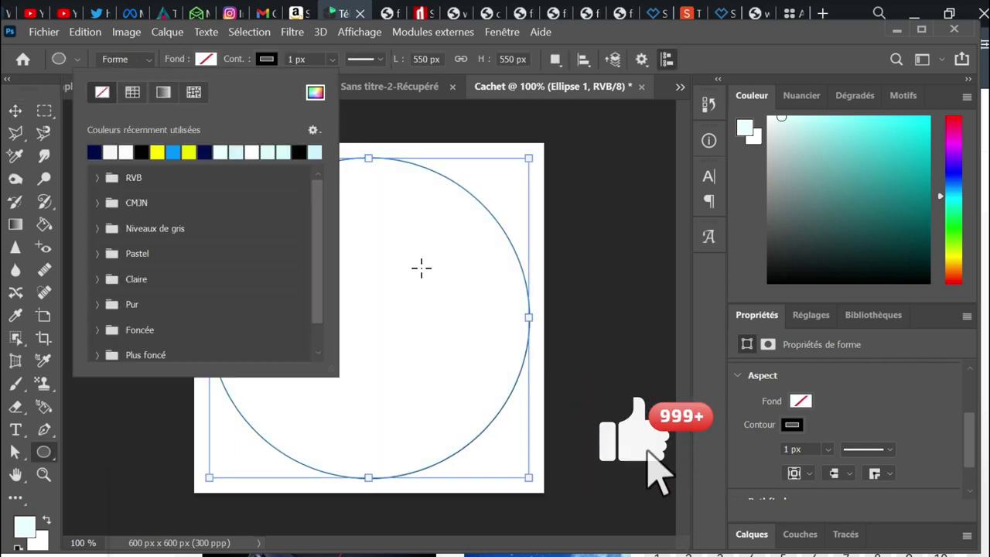
pyautogui.click(149, 56)
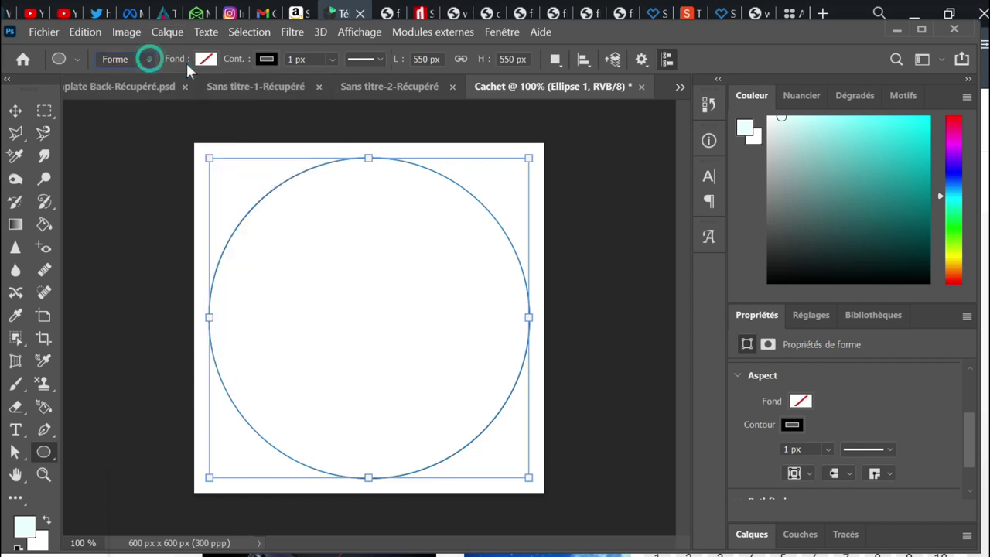
# Set the circle's black outline to a width of 25 px.
pyautogui.click(267, 59)
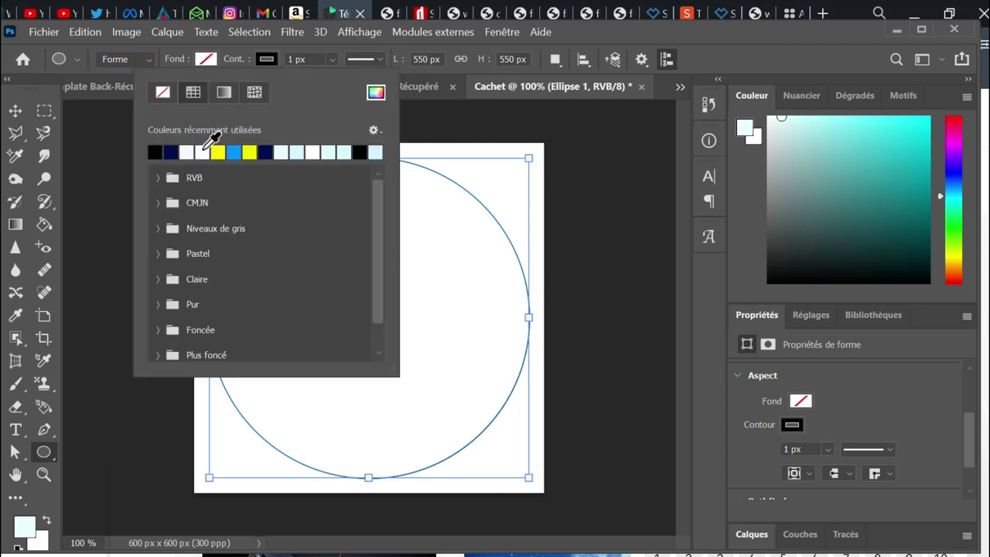
pyautogui.click(294, 59)
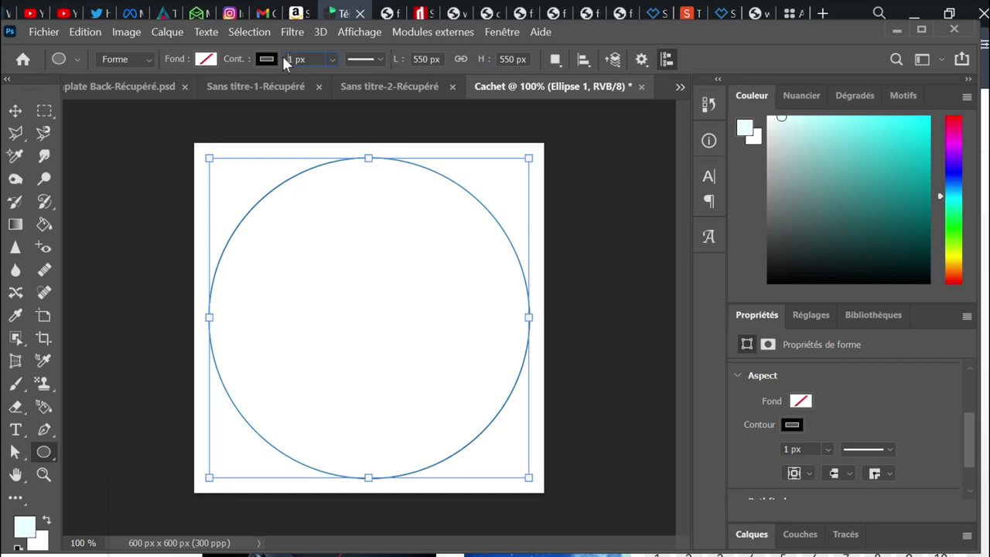
pyautogui.write('25')
pyautogui.press('Return')
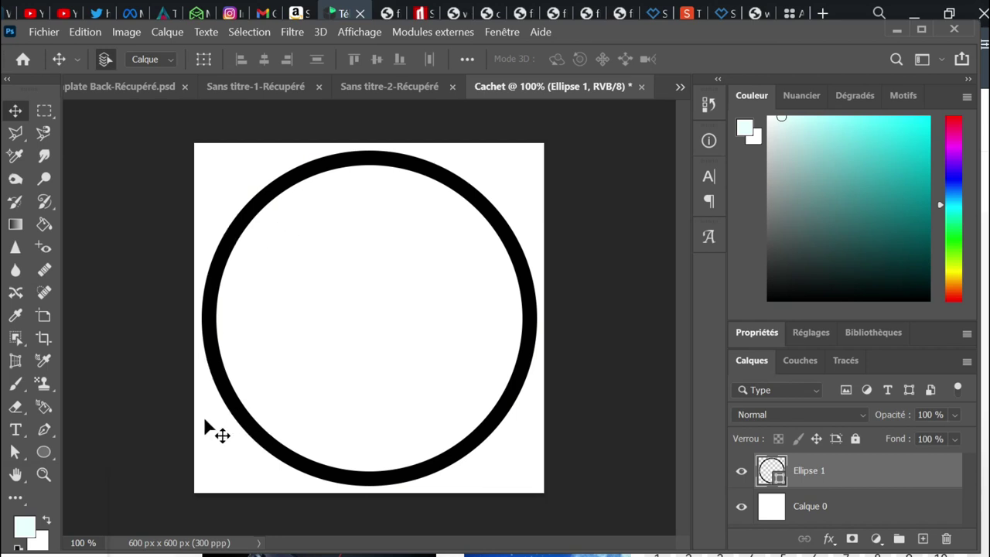
# Create a second circle of 480 × 480 px with the Ellipse tool, drawn from its centre.
pyautogui.click(43, 452)
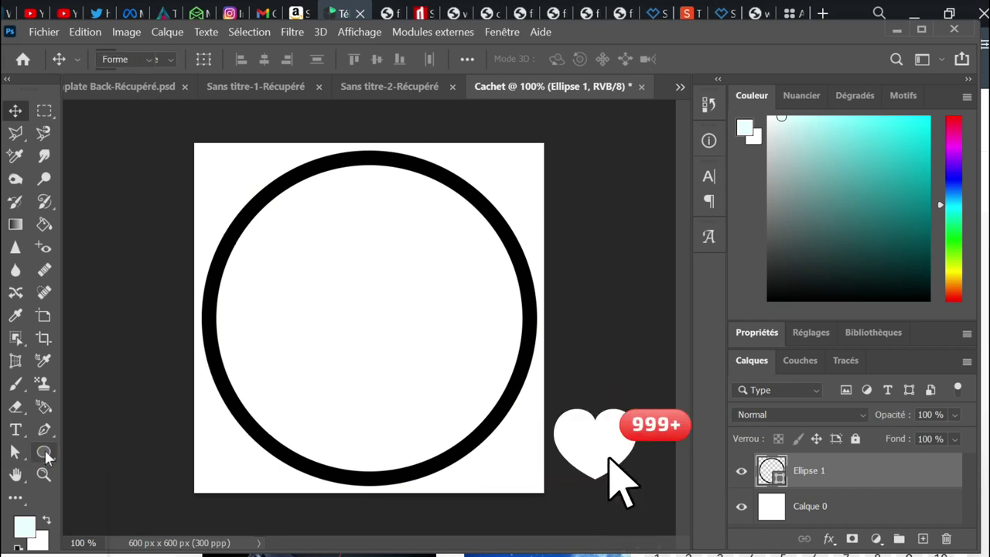
pyautogui.click(349, 244)
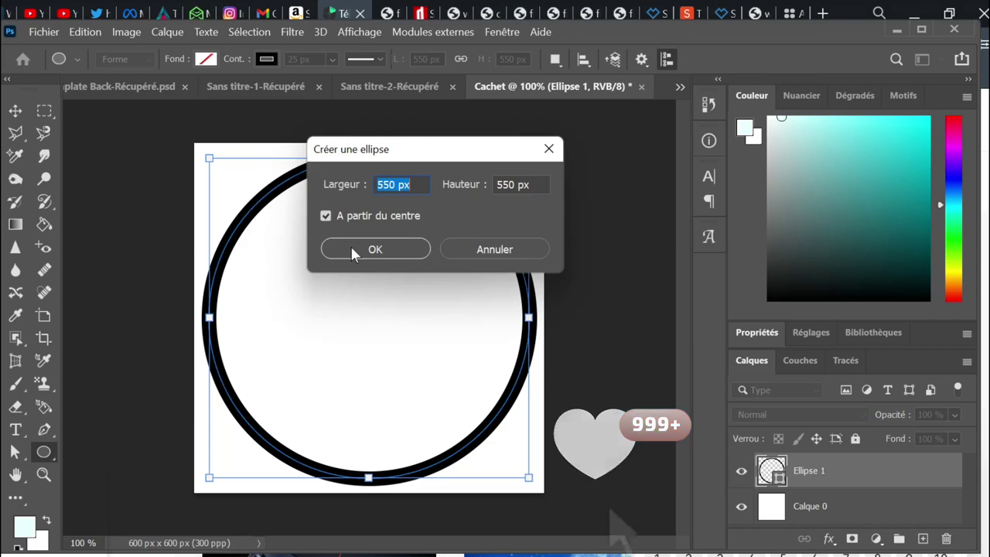
pyautogui.write('480')
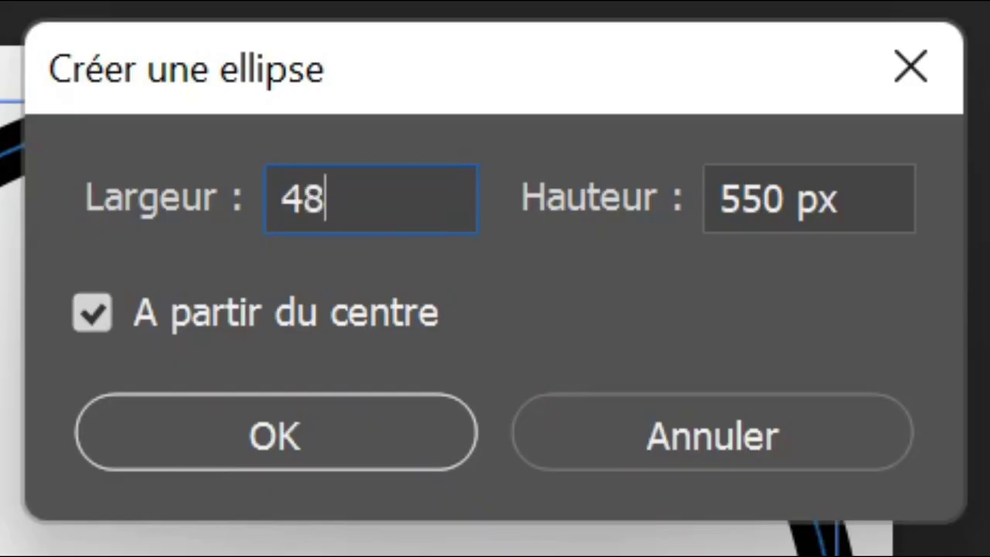
pyautogui.press('Tab')
pyautogui.write('4')
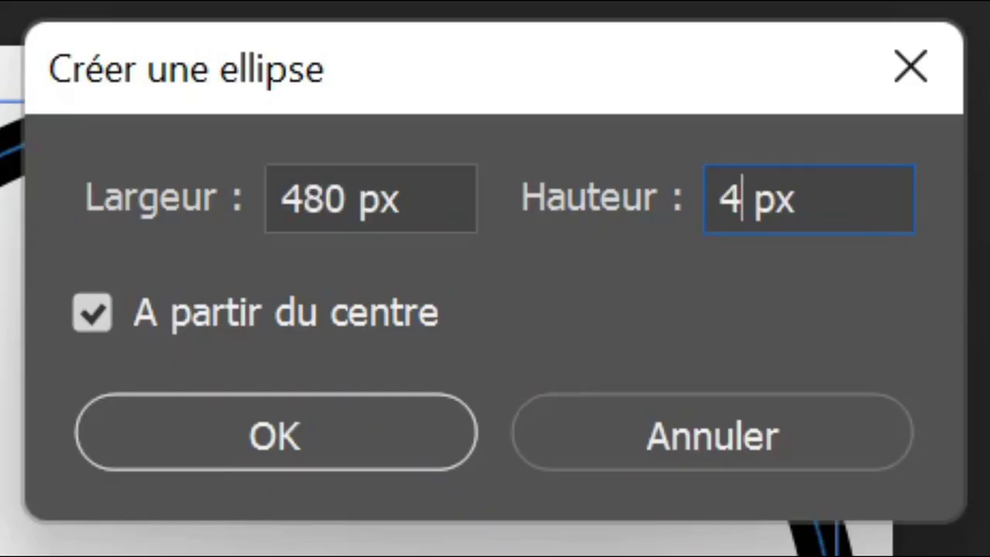
pyautogui.write('80')
pyautogui.click(152, 431)
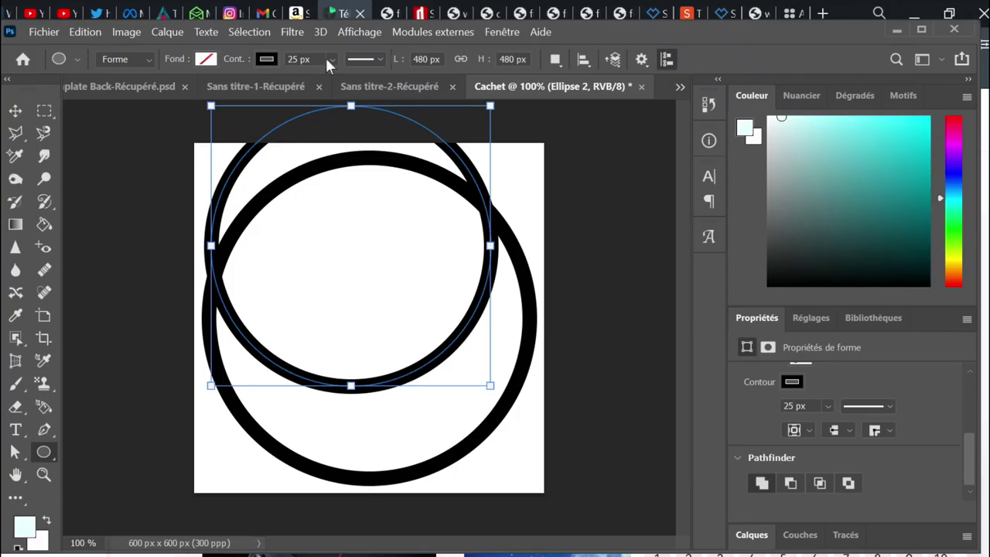
# Reduce the second circle's outline to 10.14 px and centre it inside the large ring.
pyautogui.click(330, 59)
pyautogui.moveTo(342, 83); pyautogui.dragTo(348, 80)
pyautogui.press('v')
pyautogui.moveTo(480, 317); pyautogui.dragTo(495, 387)
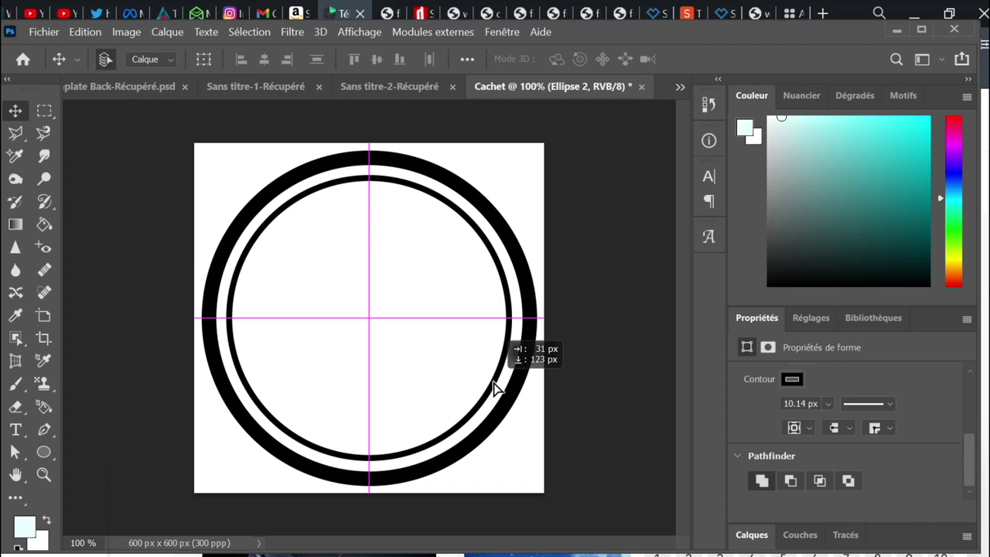
pyautogui.moveTo(494, 387); pyautogui.dragTo(495, 387)
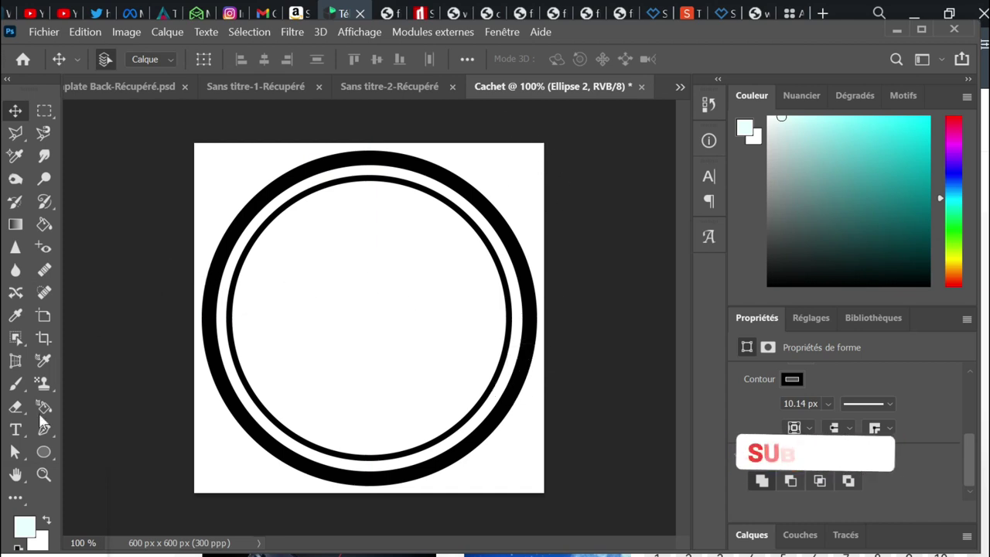
# Create a third circle of 380 × 380 px with the Ellipse tool, drawn from its centre.
pyautogui.click(45, 452)
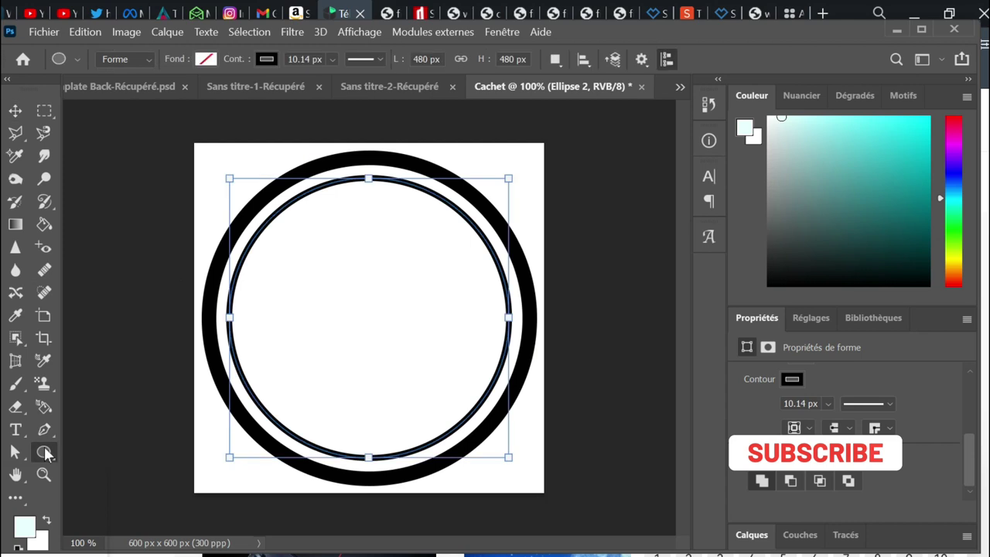
pyautogui.click(364, 294)
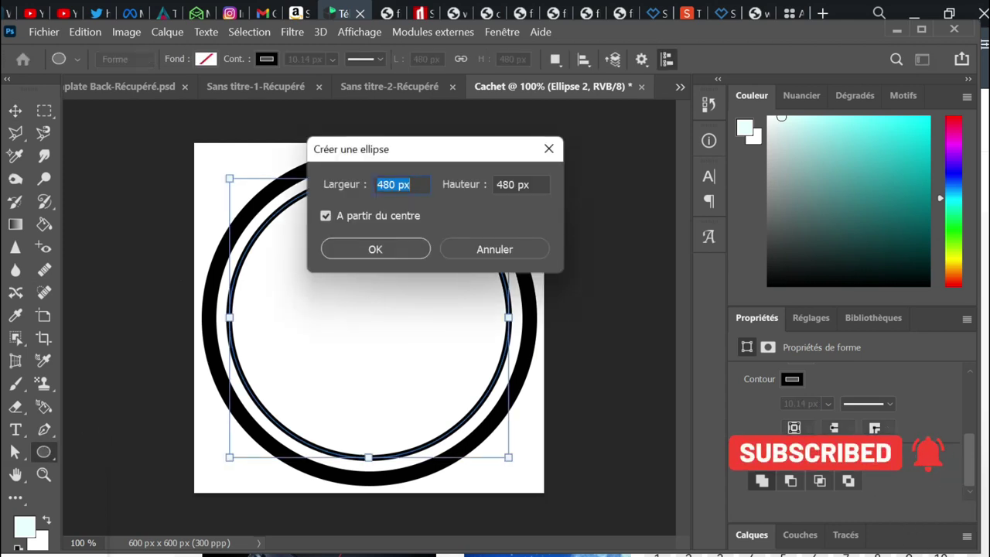
pyautogui.write('380')
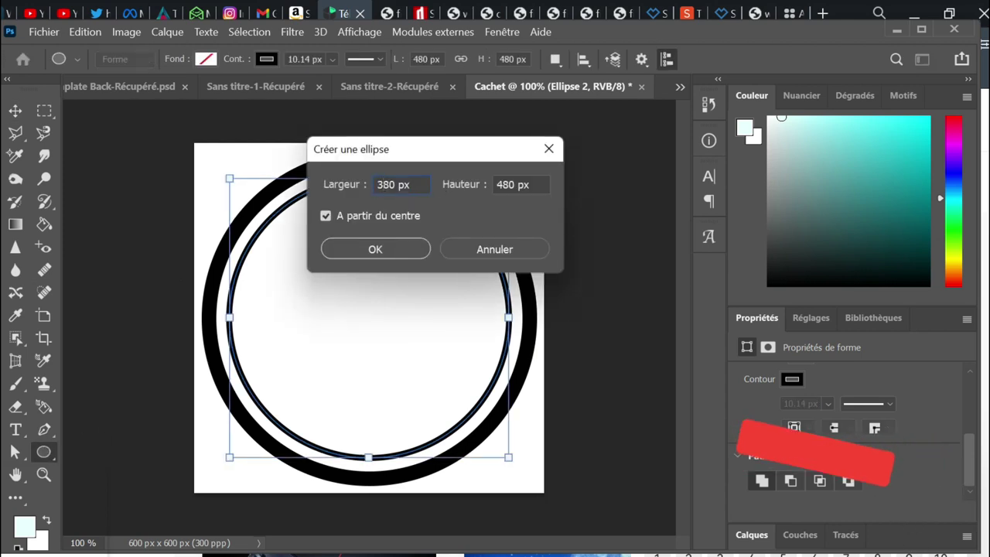
pyautogui.click(500, 184)
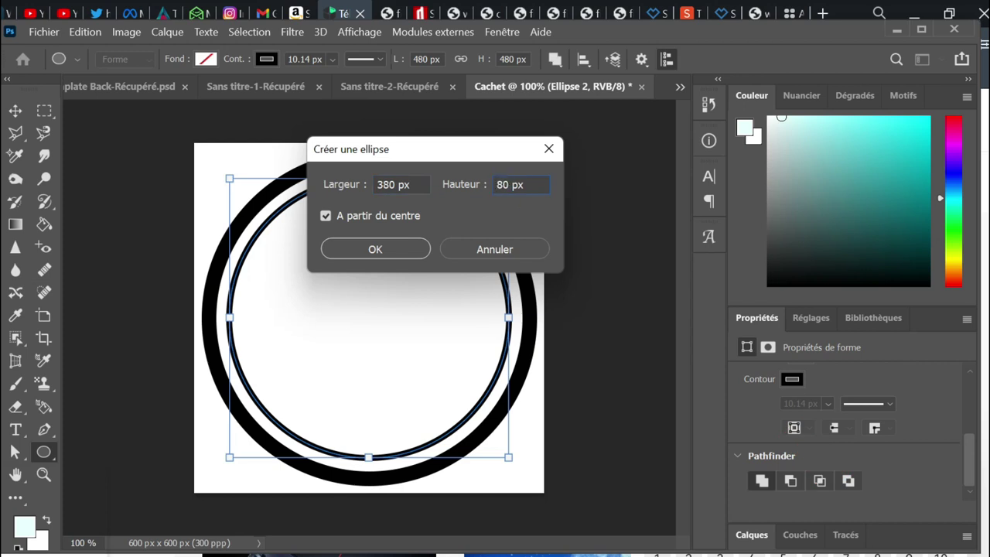
pyautogui.click(389, 248)
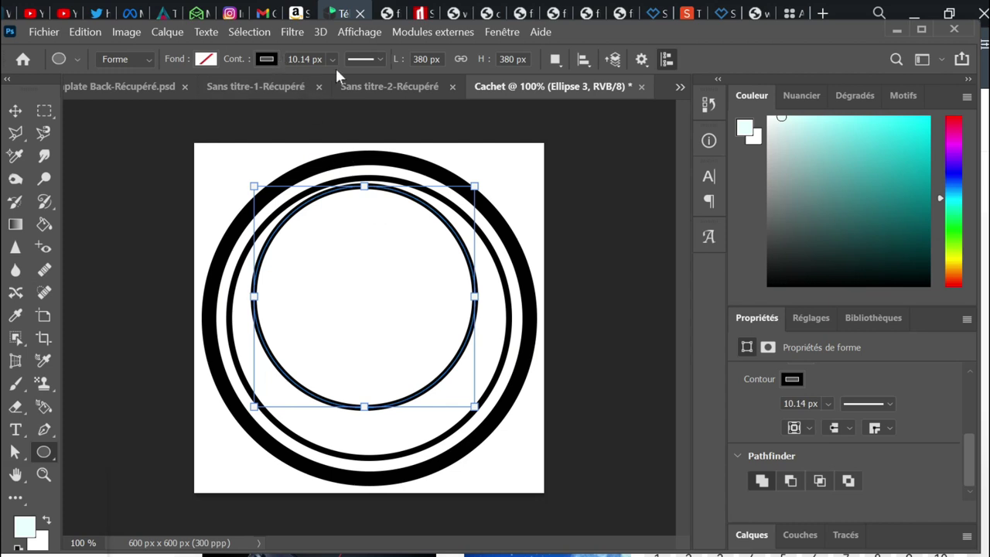
# Reduce the third circle's outline width to 7 px.
pyautogui.click(363, 59)
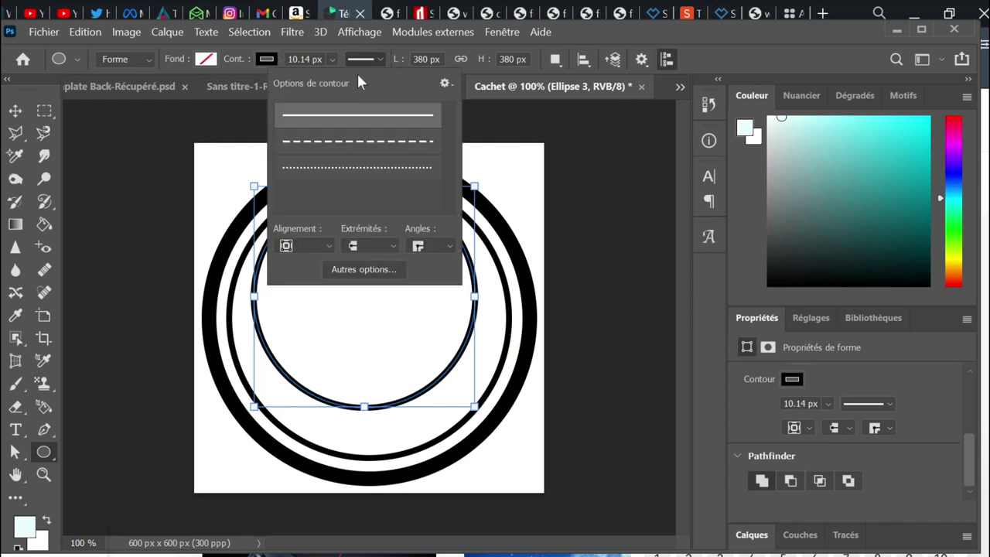
pyautogui.click(332, 57)
pyautogui.click(331, 58)
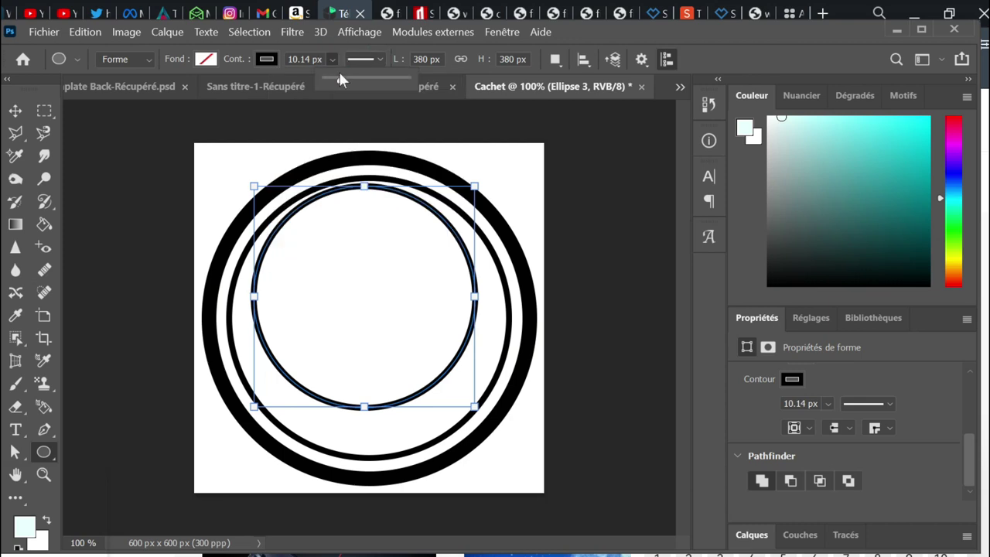
pyautogui.moveTo(340, 81); pyautogui.dragTo(334, 81)
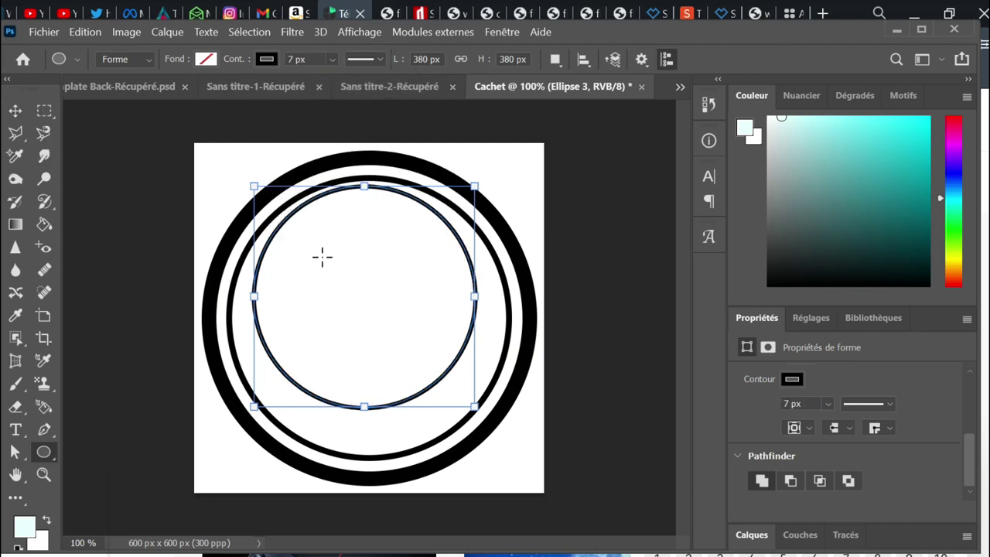
pyautogui.press('Return')
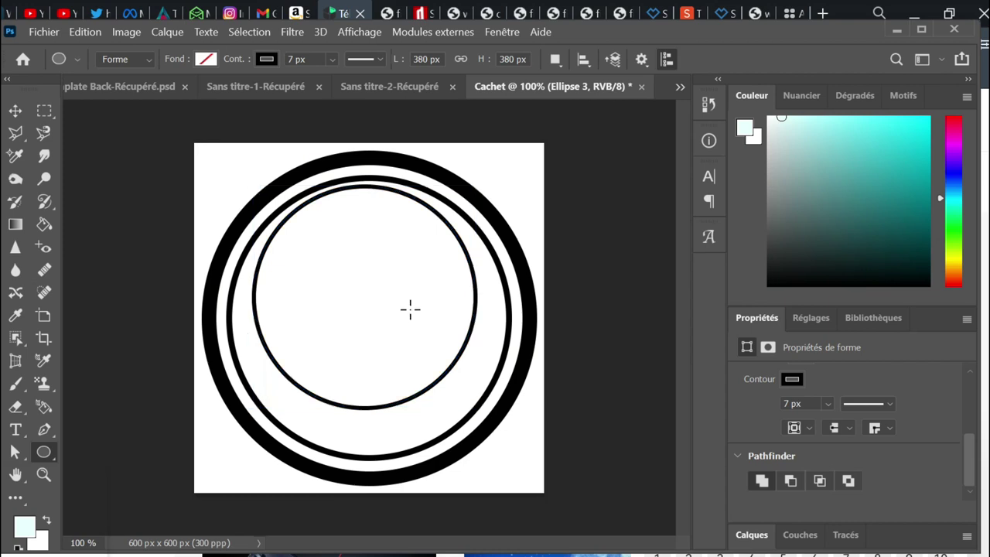
# Move the third circle so it sits centred inside the two larger rings.
pyautogui.click(13, 110)
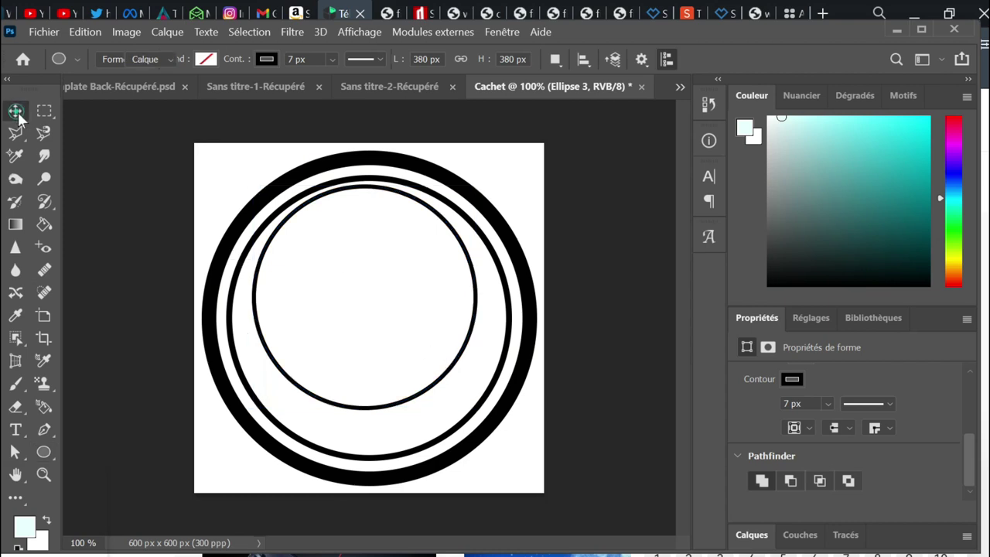
pyautogui.moveTo(421, 394); pyautogui.dragTo(424, 416)
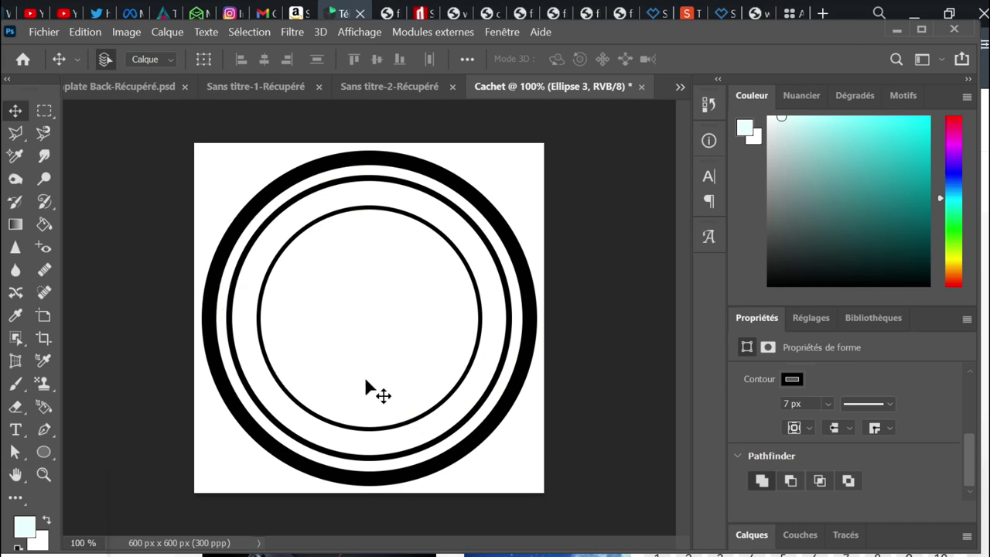
pyautogui.click(341, 213)
pyautogui.click(350, 210)
# Place the image hour.png from the Logo folder into the document as an embedded object.
pyautogui.click(43, 33)
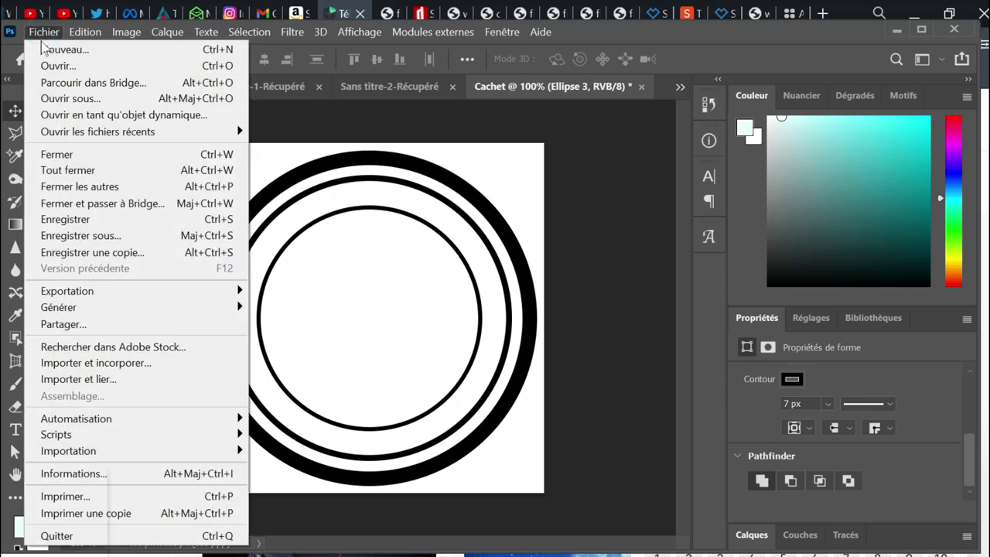
pyautogui.click(87, 364)
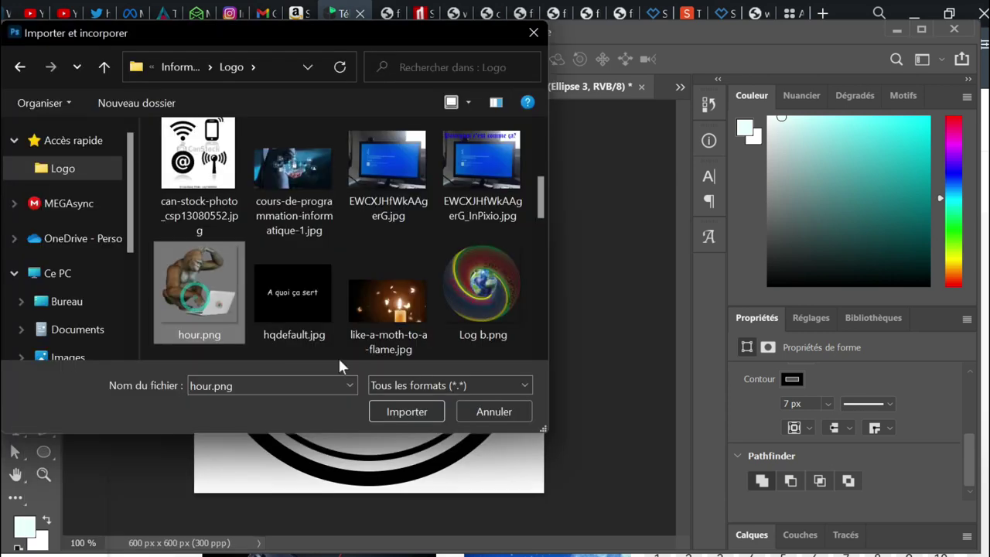
pyautogui.click(404, 410)
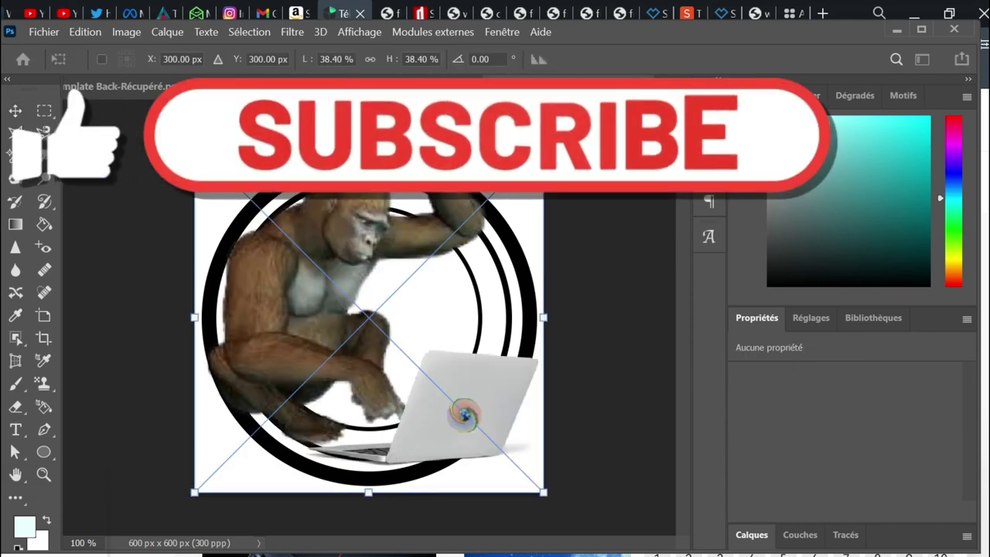
# Scale the placed gorilla image to 22.98% and fit it inside the innermost circle.
pyautogui.moveTo(545, 146); pyautogui.dragTo(364, 322)
pyautogui.moveTo(196, 441); pyautogui.dragTo(325, 338)
pyautogui.moveTo(284, 245); pyautogui.dragTo(256, 220)
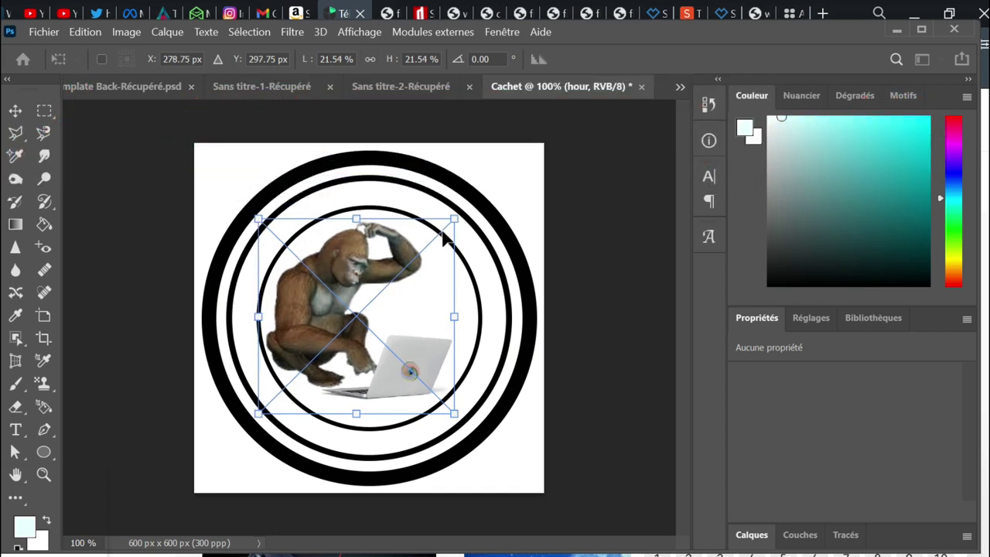
pyautogui.moveTo(454, 219); pyautogui.dragTo(467, 206)
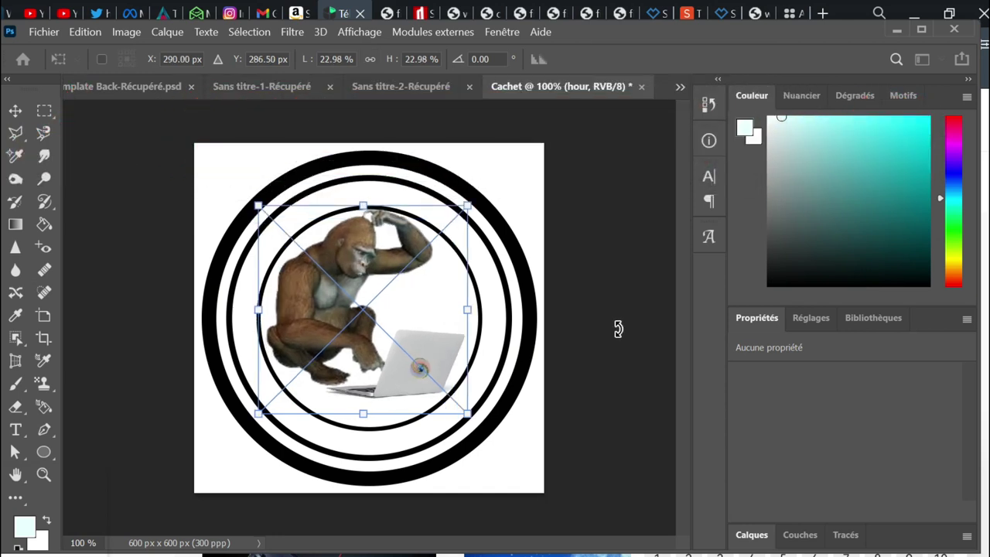
pyautogui.press('Return')
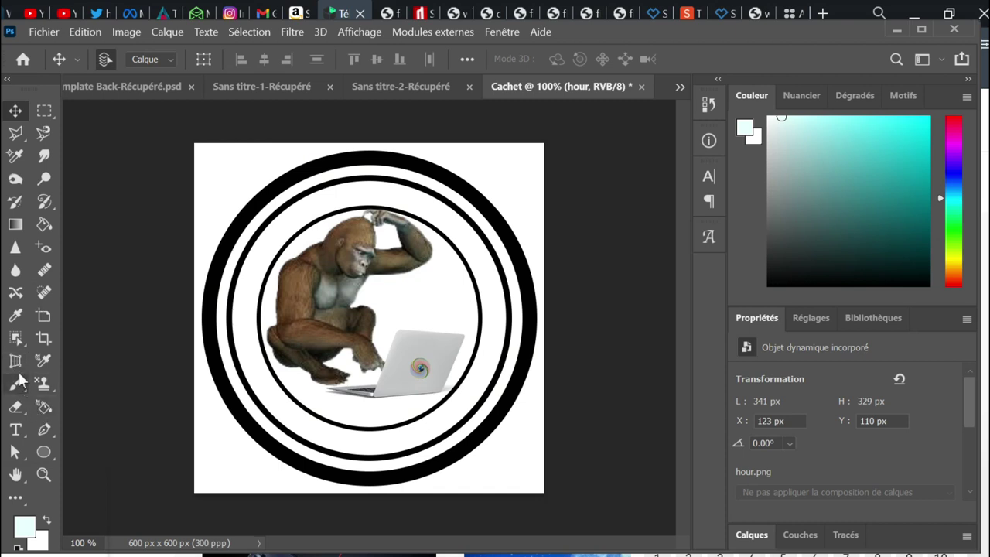
# Select the innermost circle and start horizontal text along its path with the Horizontal Type tool.
pyautogui.click(466, 271)
pyautogui.click(467, 271)
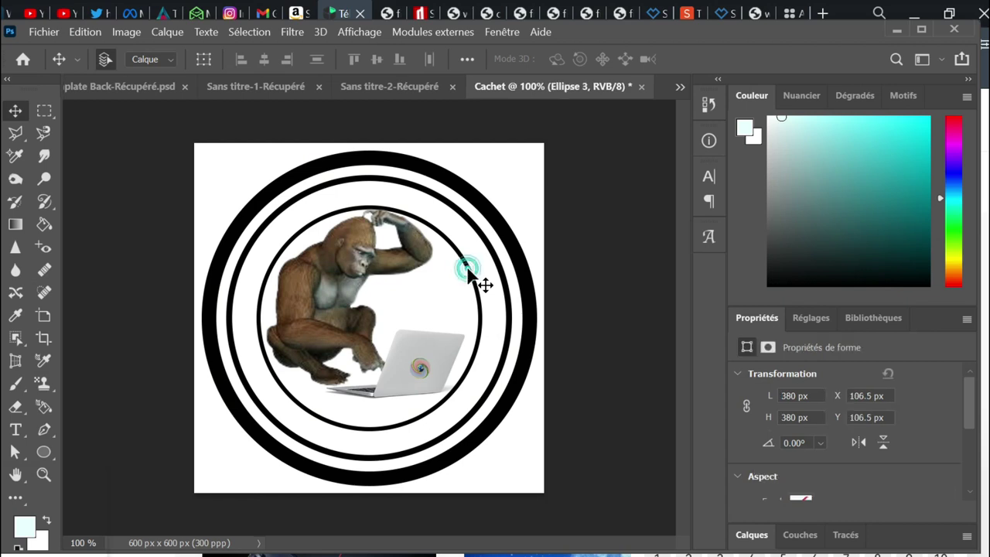
pyautogui.click(45, 453)
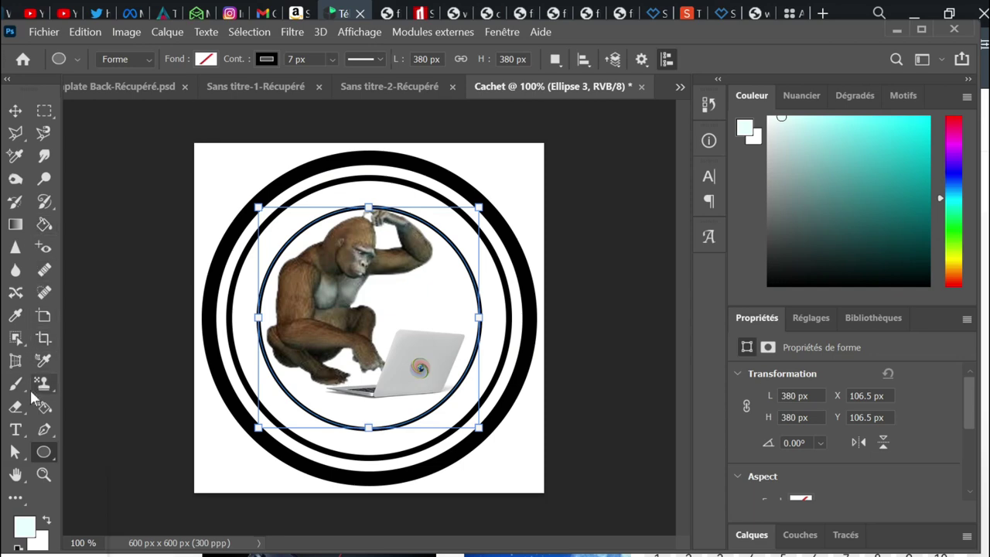
pyautogui.rightClick(19, 432)
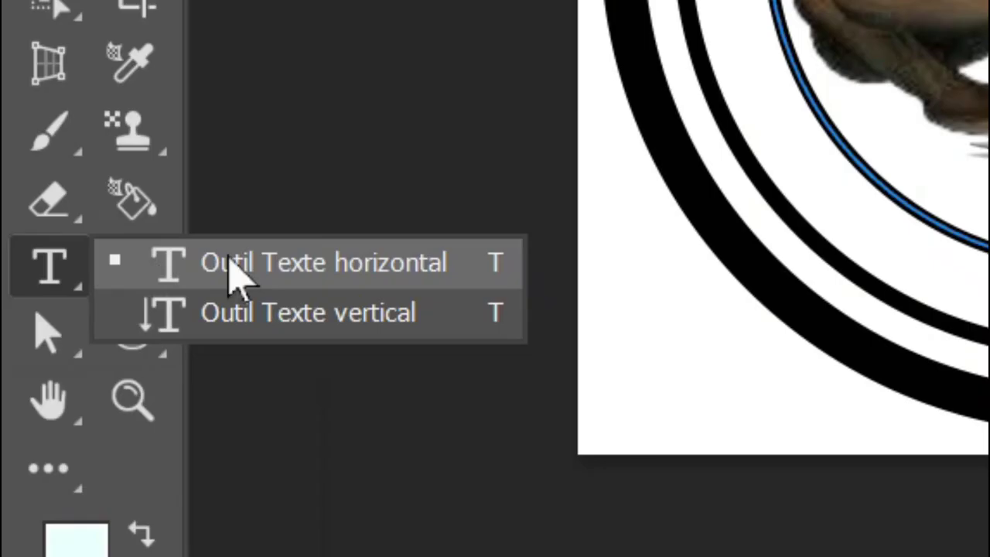
pyautogui.click(232, 267)
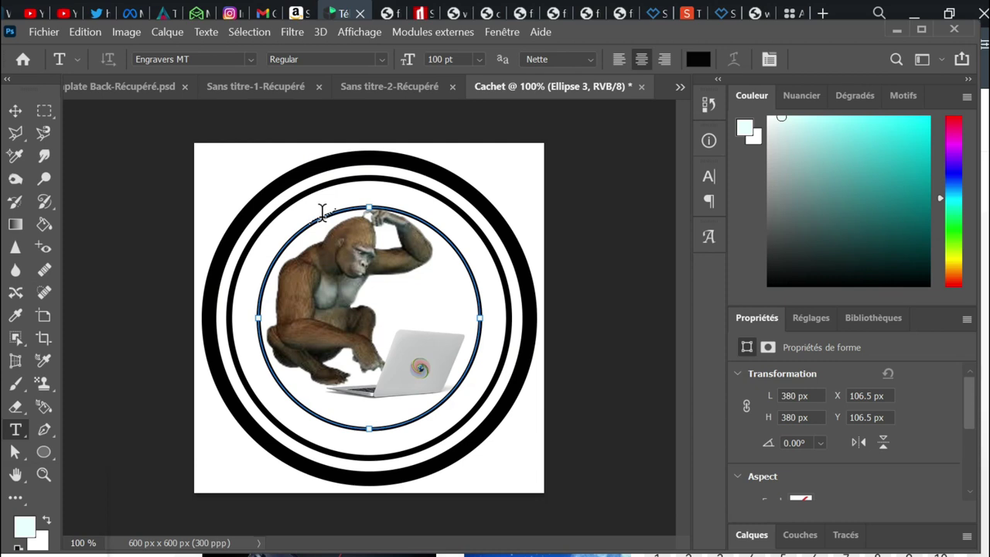
pyautogui.click(322, 211)
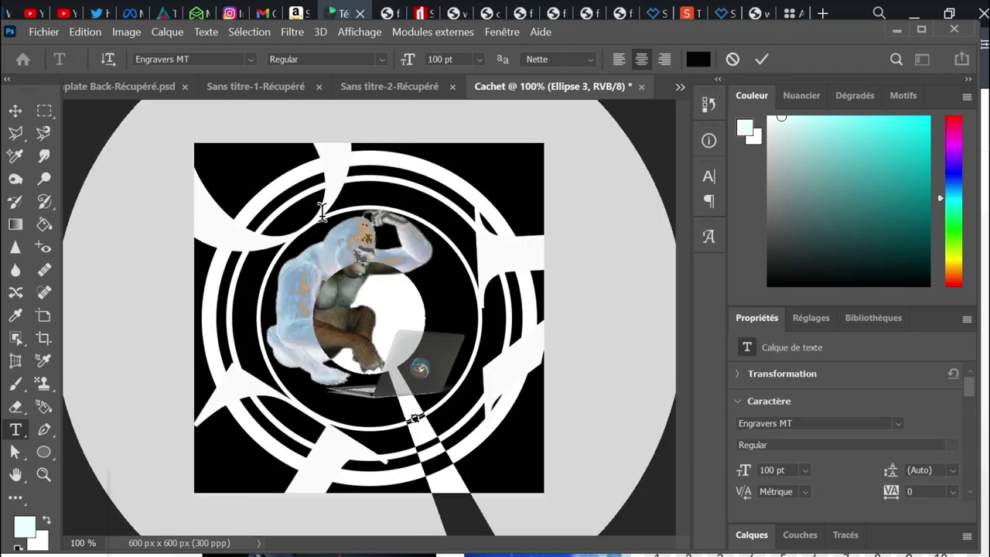
# Set the path text to 14 pt and enter "INFORMATIQUE SANS FRONTIERES 2022" around the innermost circle.
pyautogui.click(479, 60)
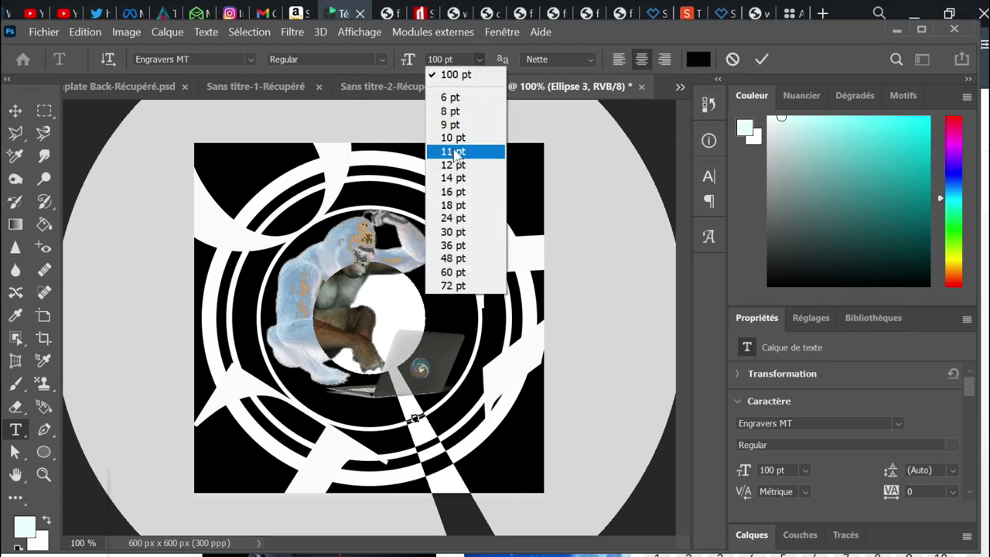
pyautogui.click(453, 177)
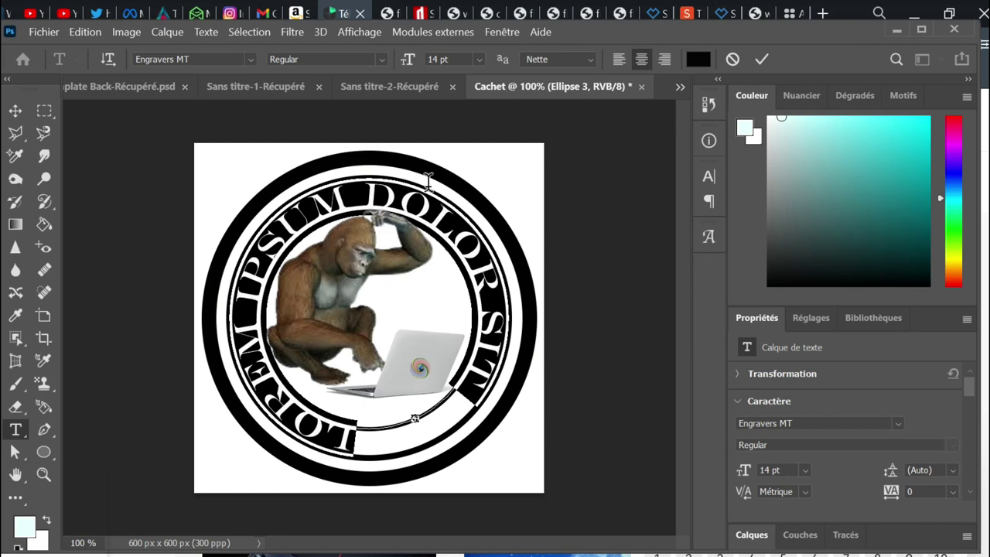
pyautogui.write('INFORMA')
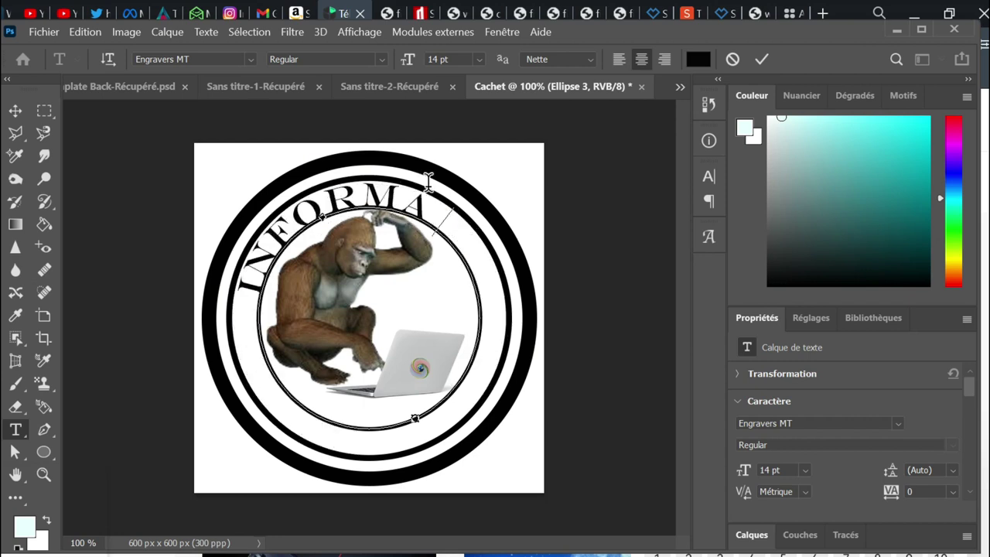
pyautogui.write('TIQUE SANS')
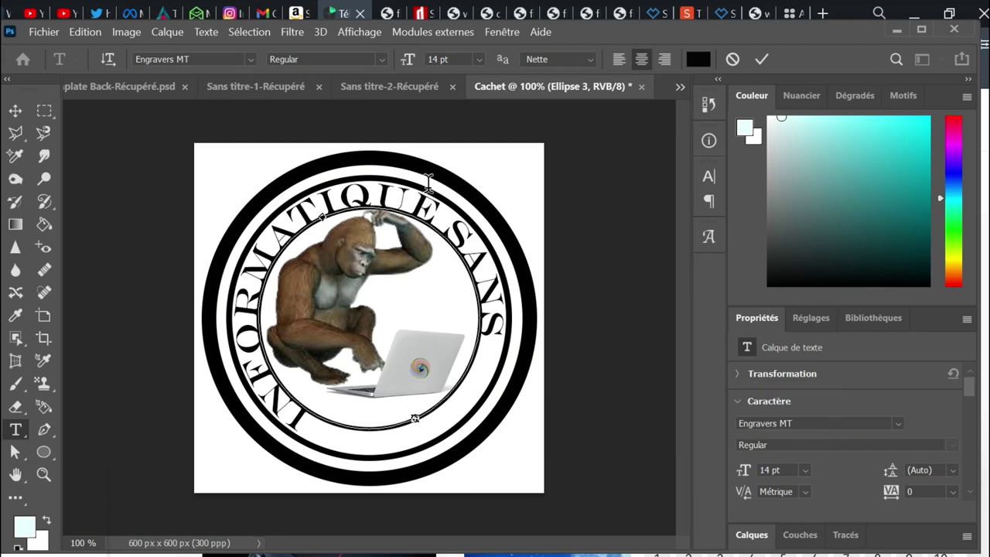
# Reduce the whole circular text to 12 pt and commit it.
pyautogui.hotkey('ctrl', 'a')
pyautogui.click(480, 60)
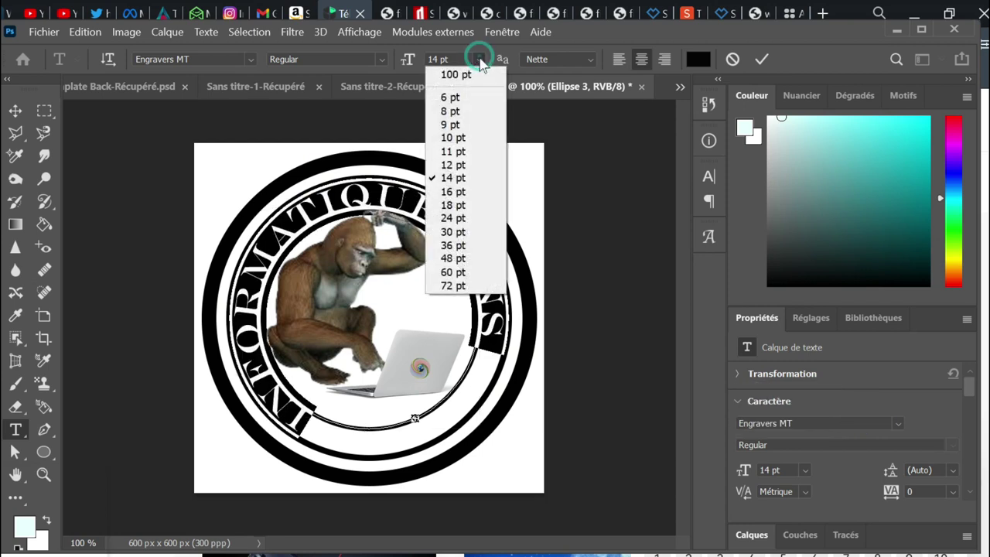
pyautogui.click(453, 163)
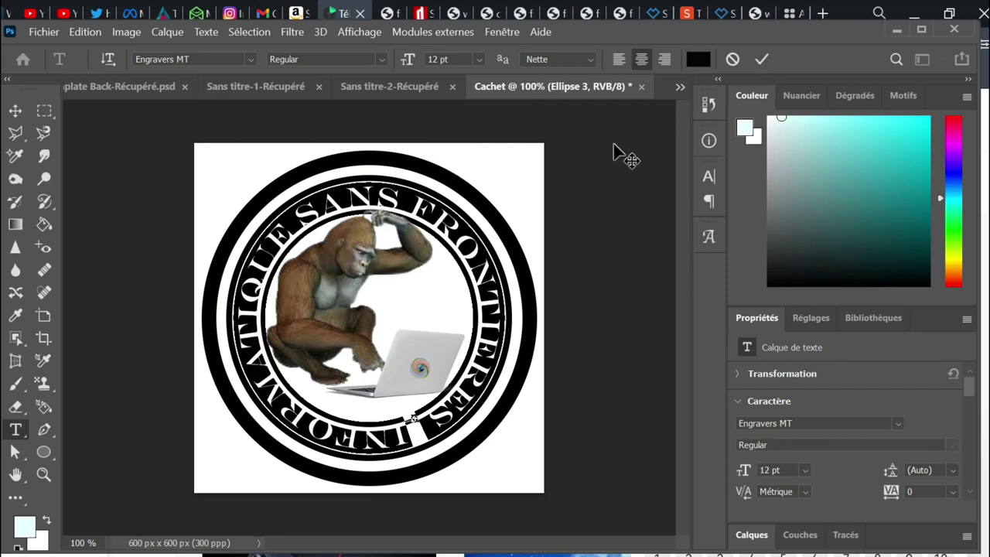
pyautogui.click(760, 59)
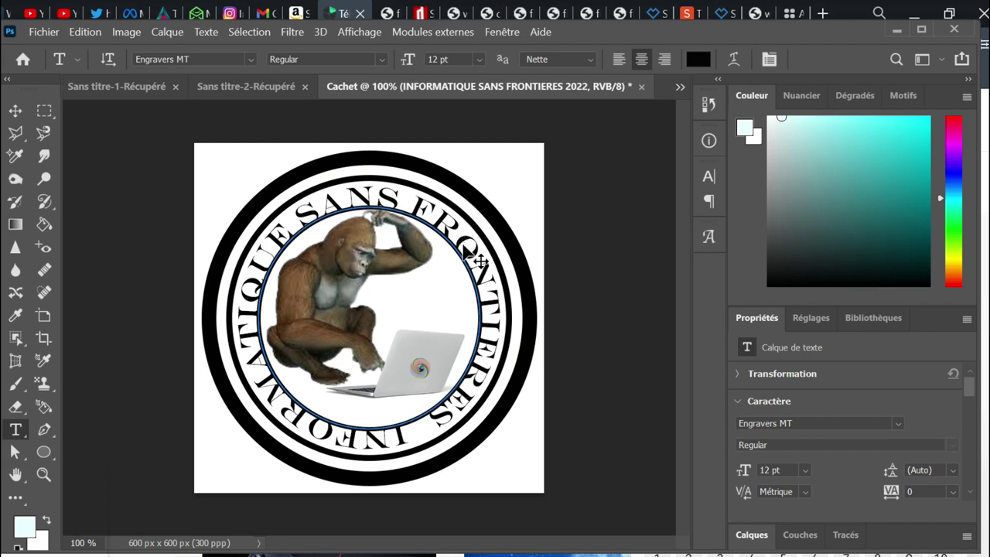
# Rotate the circular text about 15.37° clockwise around the innermost circle with Free Transform.
pyautogui.hotkey('ctrl', 't')
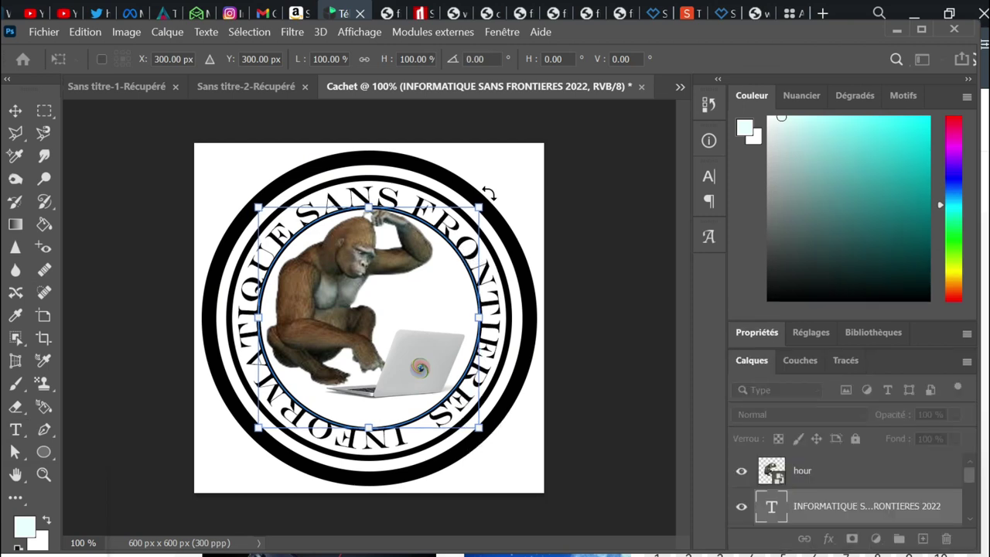
pyautogui.moveTo(488, 194); pyautogui.dragTo(519, 228)
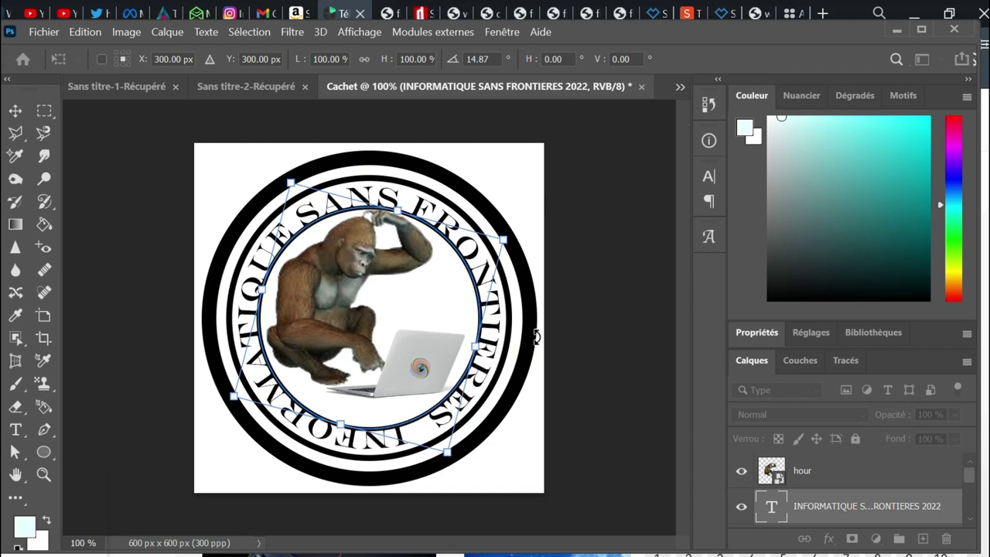
pyautogui.click(590, 279)
pyautogui.moveTo(506, 183); pyautogui.dragTo(509, 181)
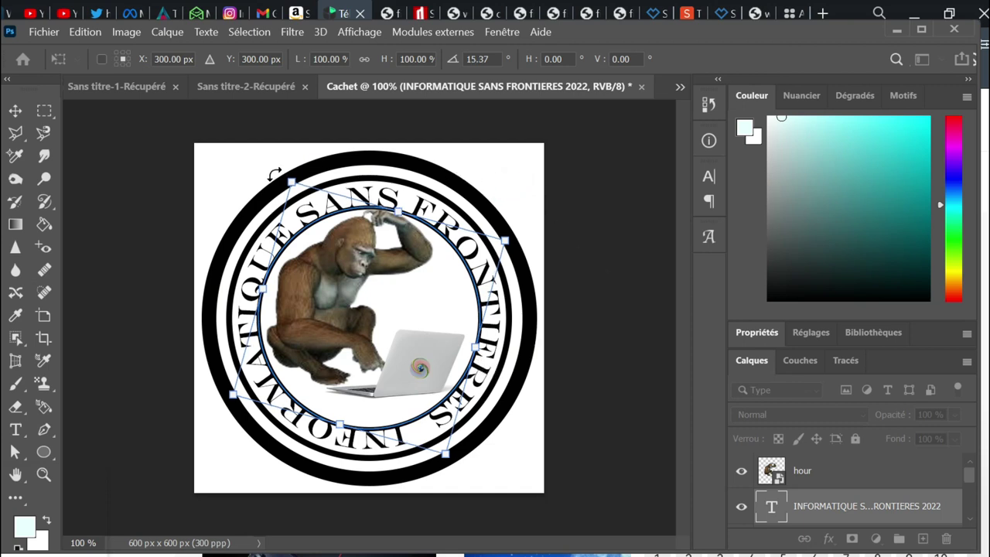
pyautogui.press('Return')
pyautogui.press('t')
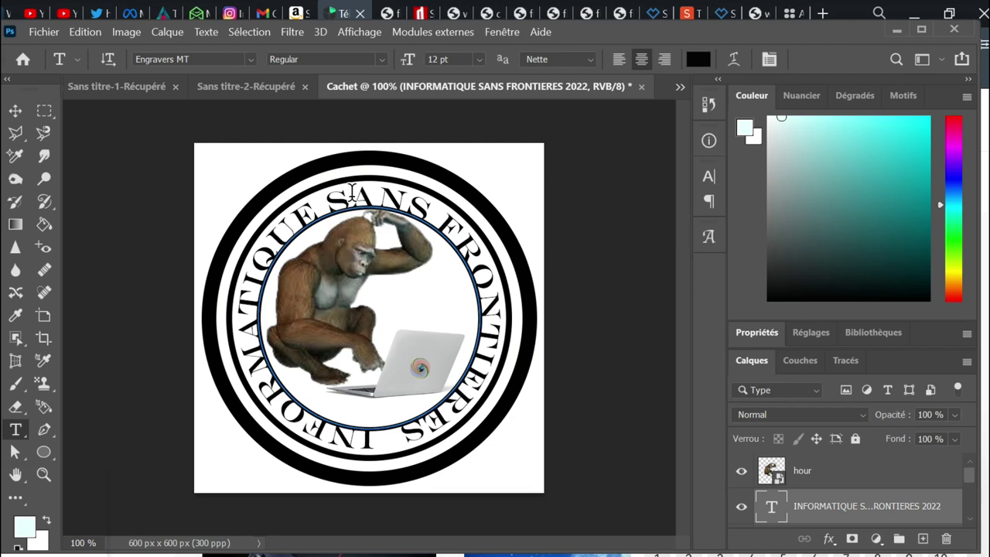
# Apply a Threshold adjustment with a level of 161 to the gorilla layer "hour".
pyautogui.click(15, 112)
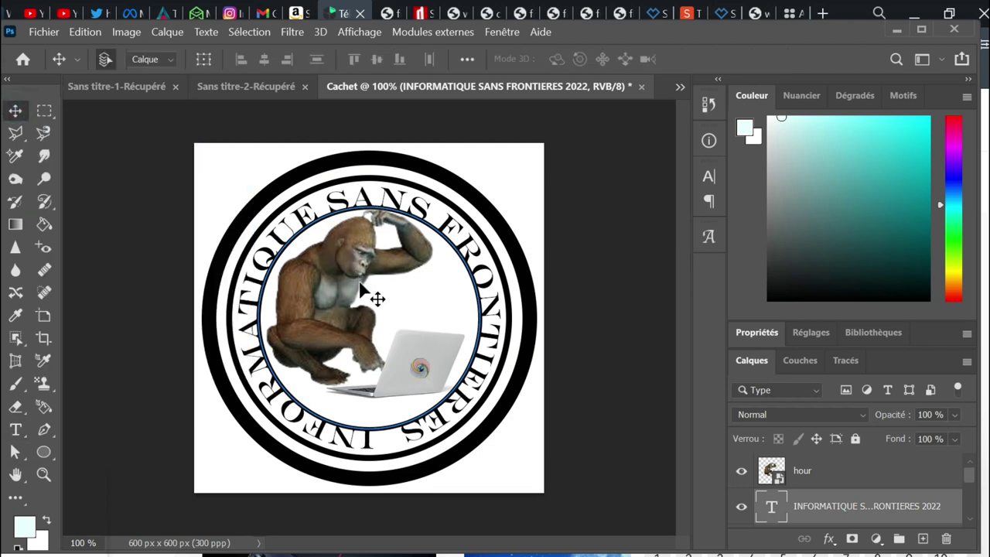
pyautogui.click(331, 294)
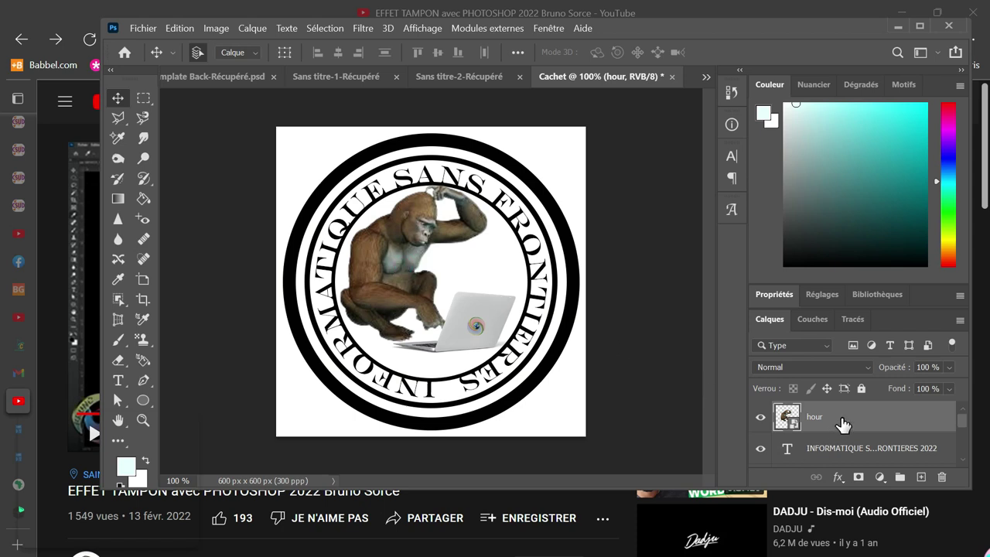
pyautogui.click(213, 29)
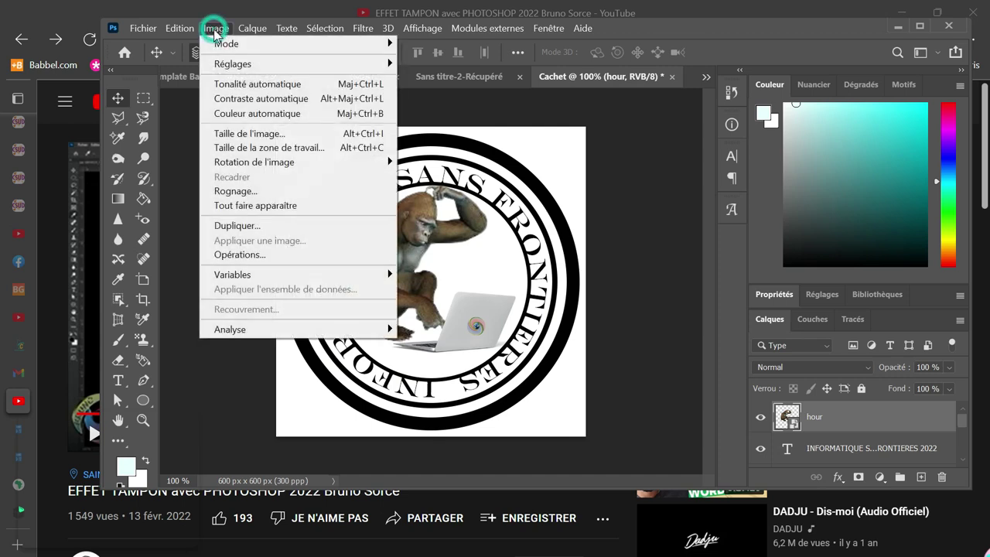
pyautogui.moveTo(235, 67)
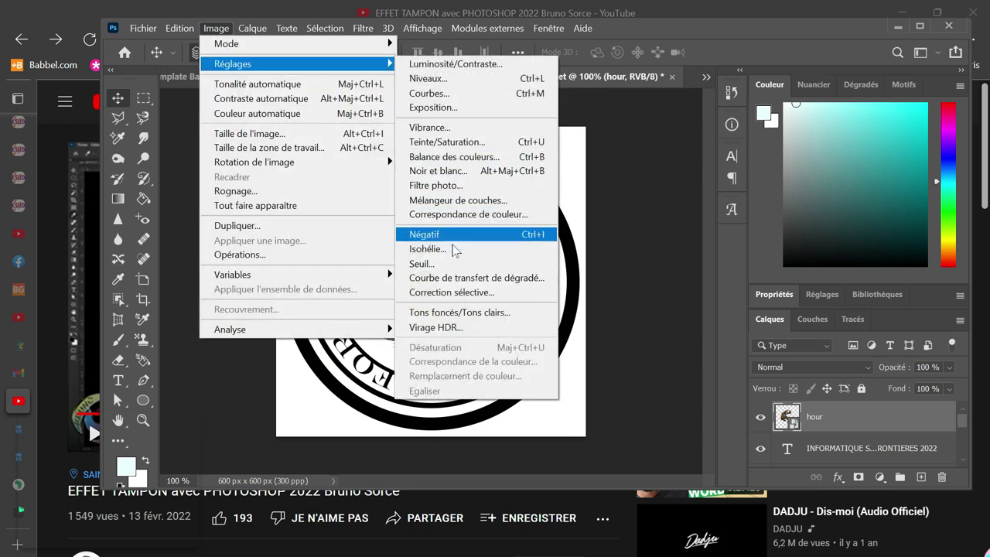
pyautogui.click(424, 264)
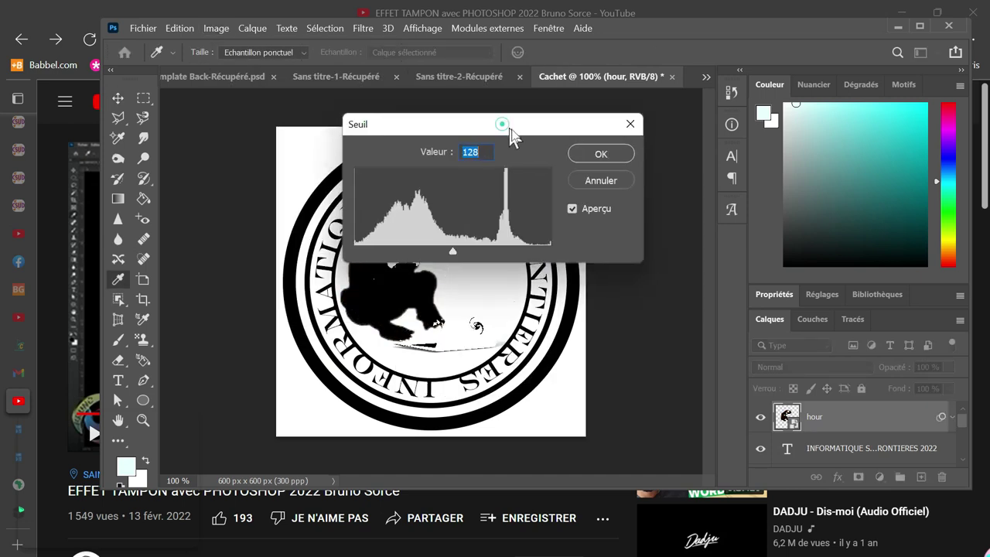
pyautogui.moveTo(513, 132); pyautogui.dragTo(720, 140)
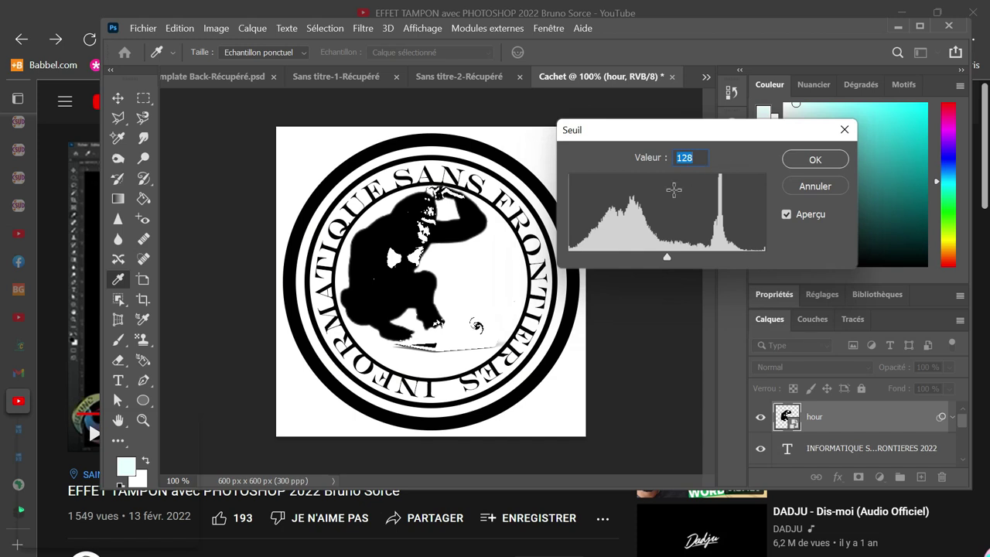
pyautogui.moveTo(667, 261); pyautogui.dragTo(683, 261)
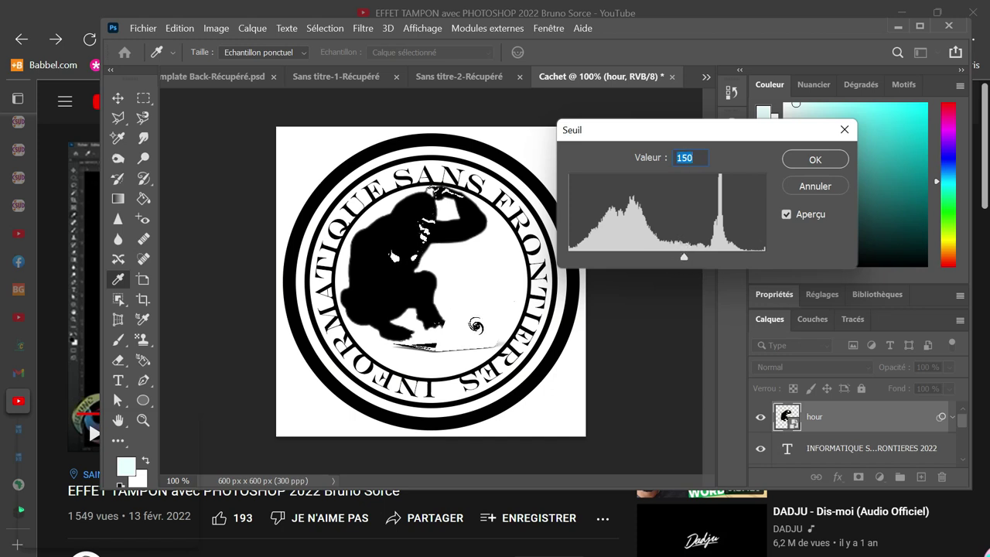
pyautogui.moveTo(683, 257); pyautogui.dragTo(714, 255)
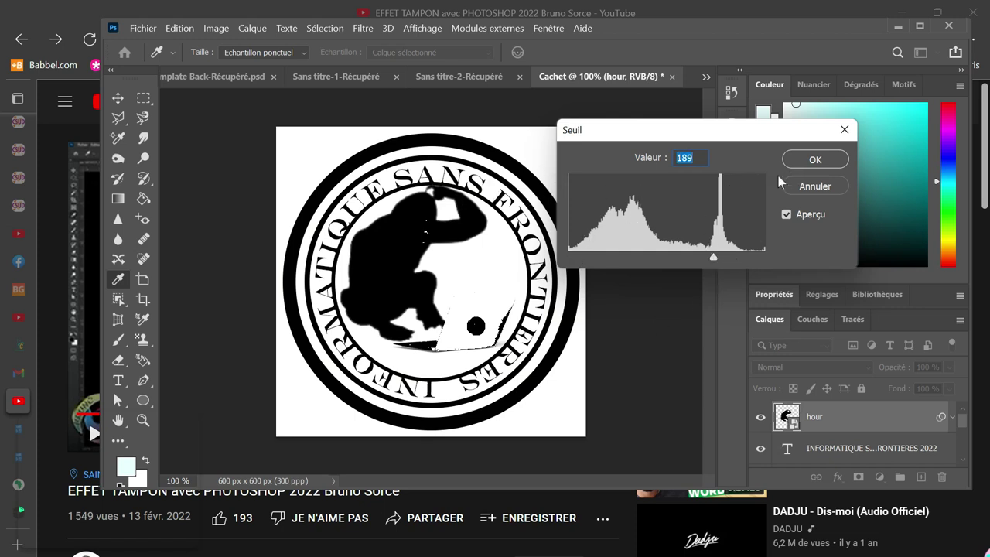
pyautogui.moveTo(713, 257); pyautogui.dragTo(691, 259)
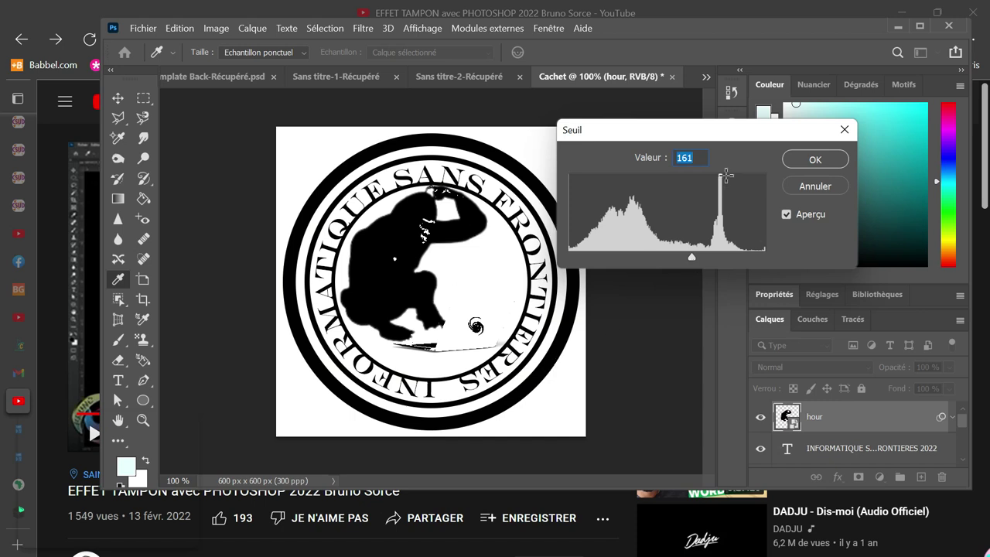
pyautogui.click(814, 159)
pyautogui.press('v')
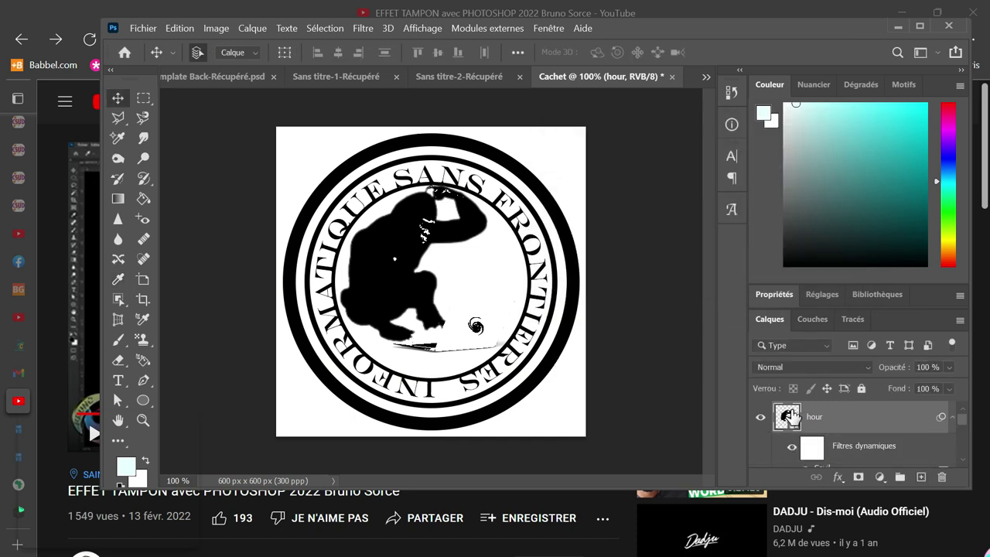
# Hide the white background layer Calque 0 and export the stamp as a transparent PNG named "ezrer".
pyautogui.scroll(-3, 913, 473)
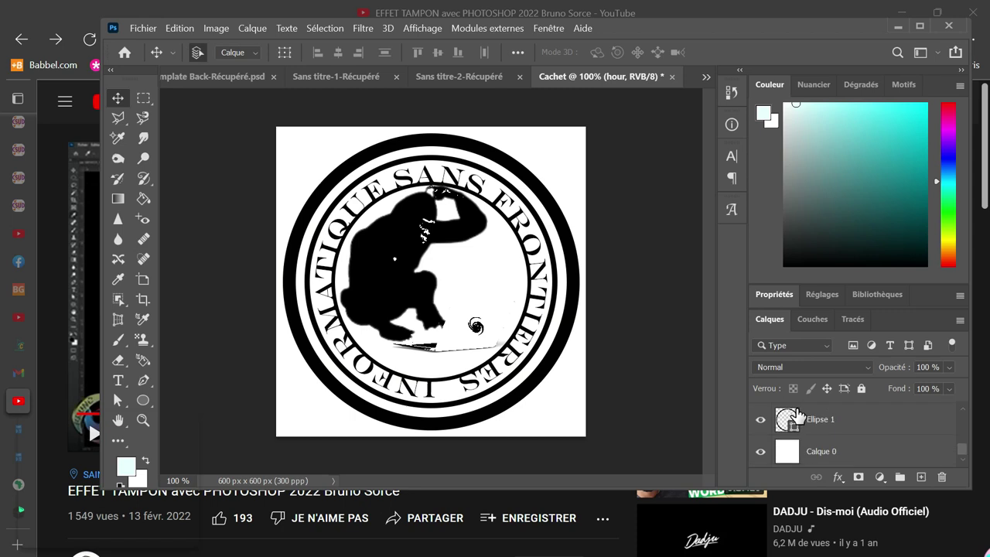
pyautogui.click(760, 453)
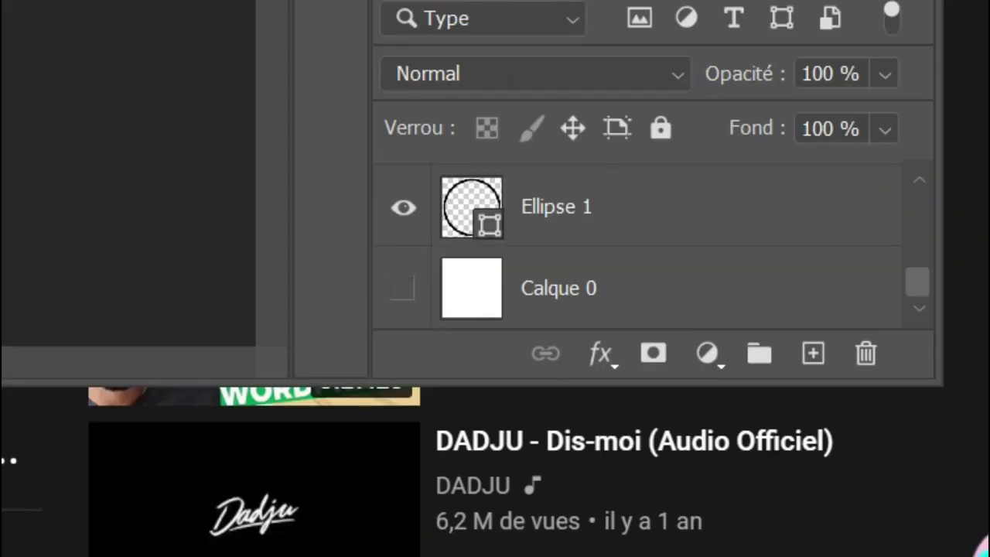
pyautogui.click(143, 28)
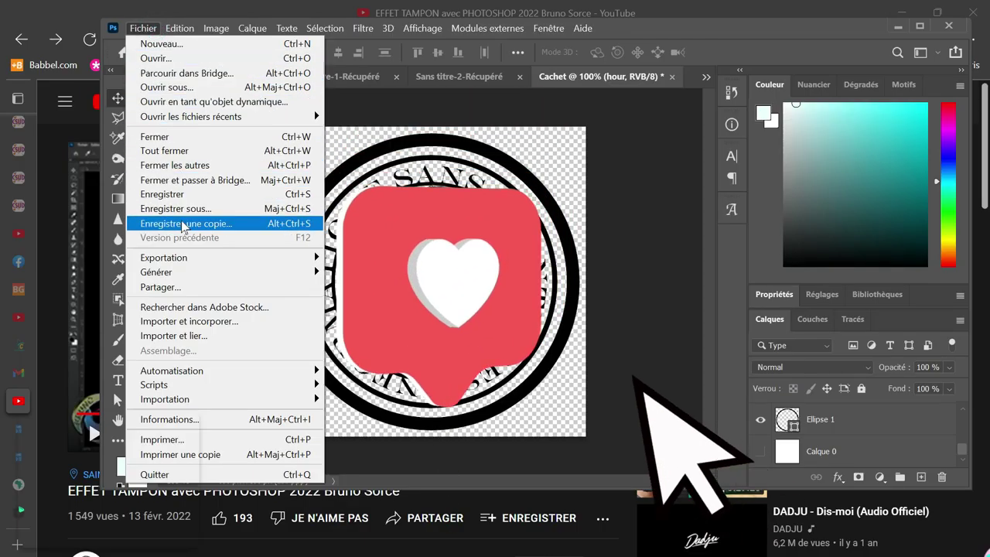
pyautogui.moveTo(186, 261)
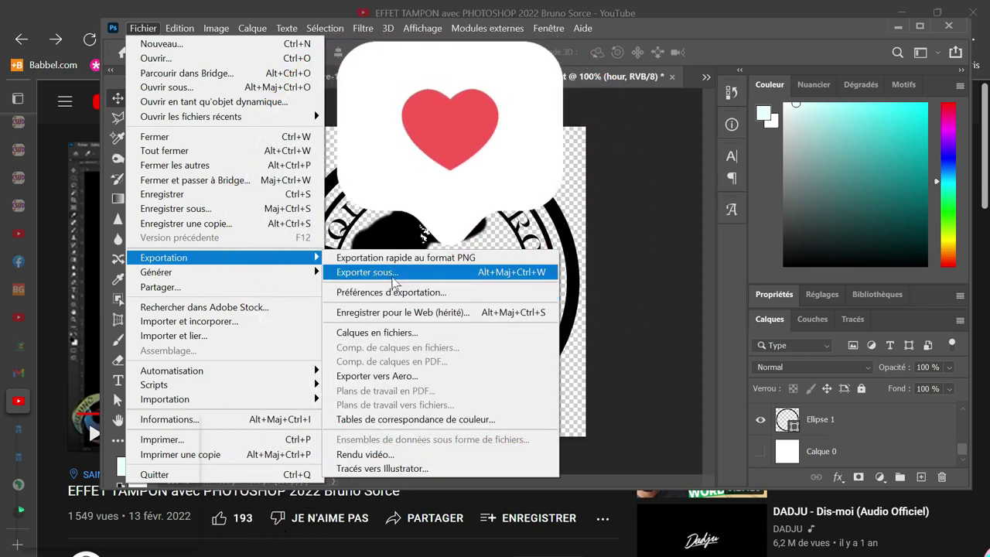
pyautogui.click(393, 273)
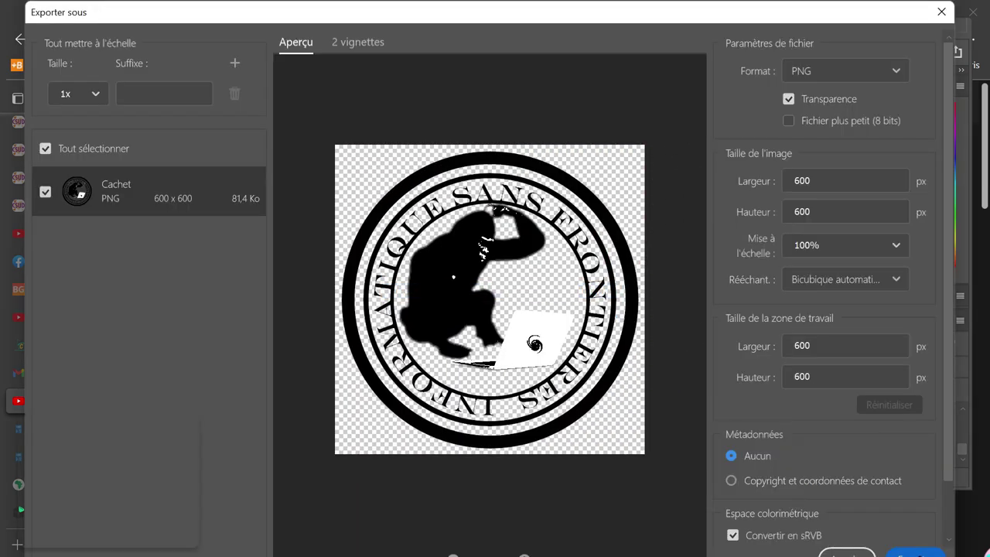
pyautogui.click(916, 553)
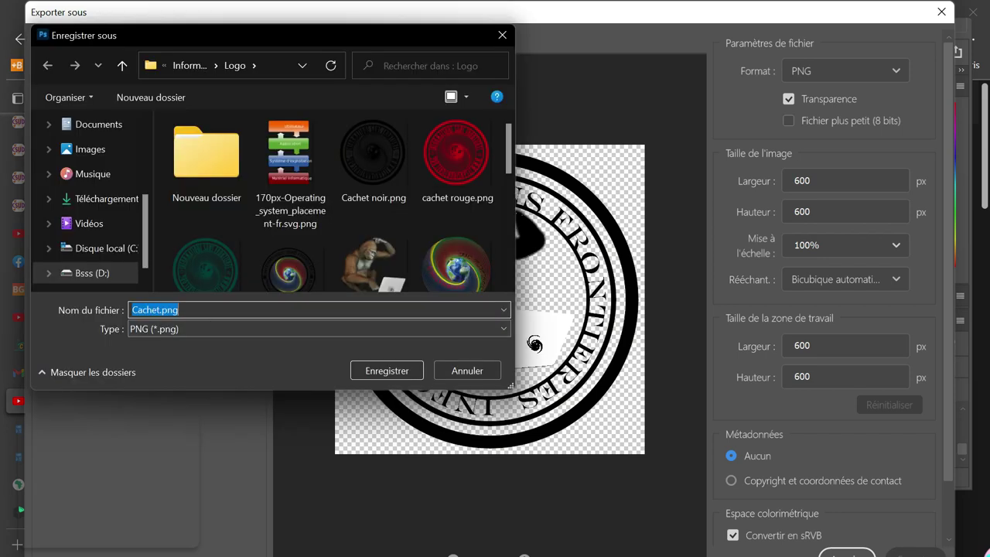
pyautogui.write('ezrer')
pyautogui.click(358, 377)
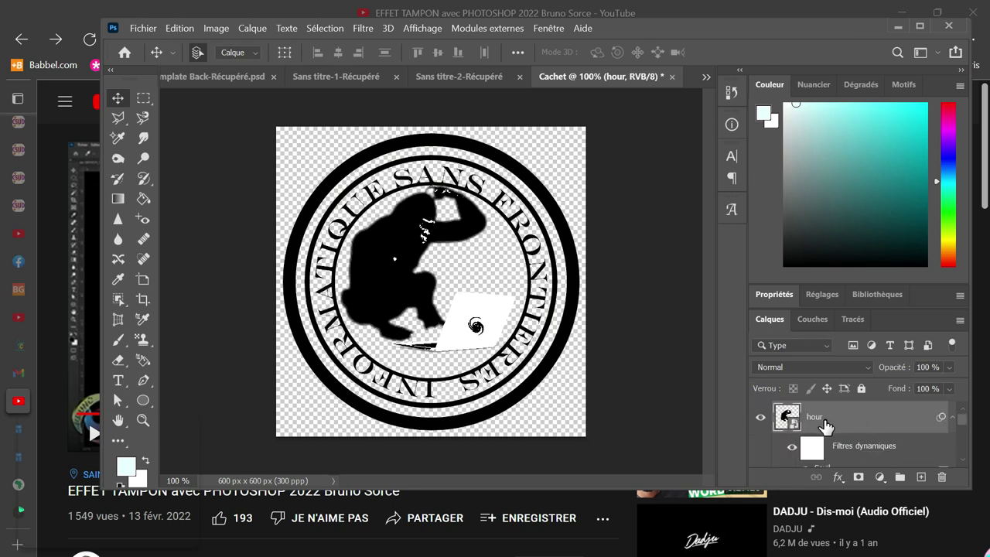
# Group all the stamp layers from "hour" down to Ellipse 1, leaving out the white background layer.
pyautogui.scroll(-2, 826, 425)
pyautogui.scroll(-2, 827, 425)
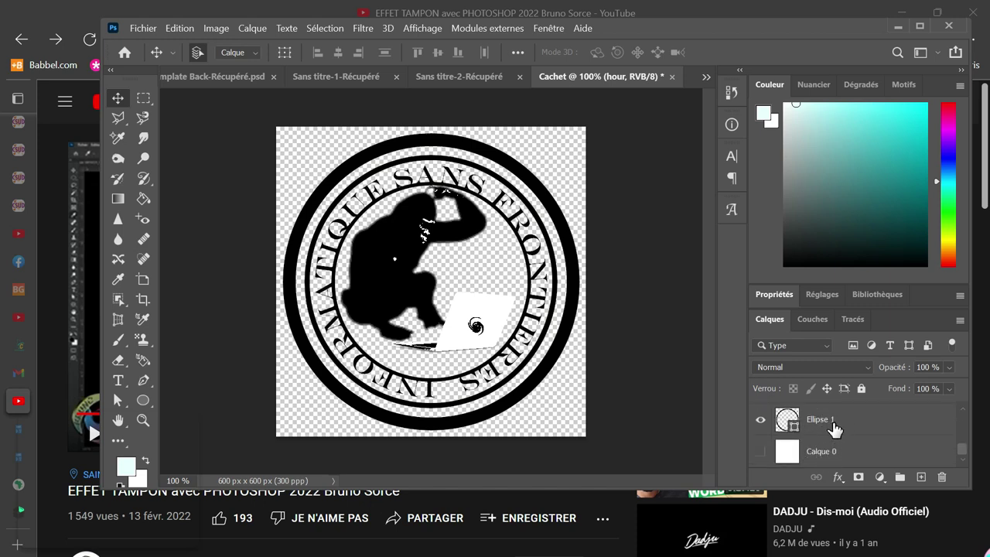
pyautogui.click(834, 425)
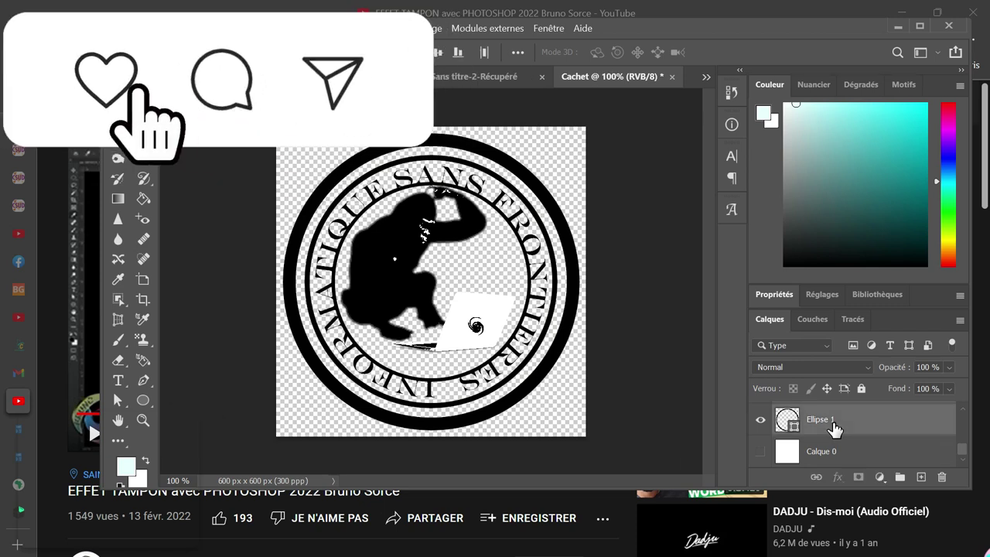
pyautogui.hotkey('ctrl', 'g')
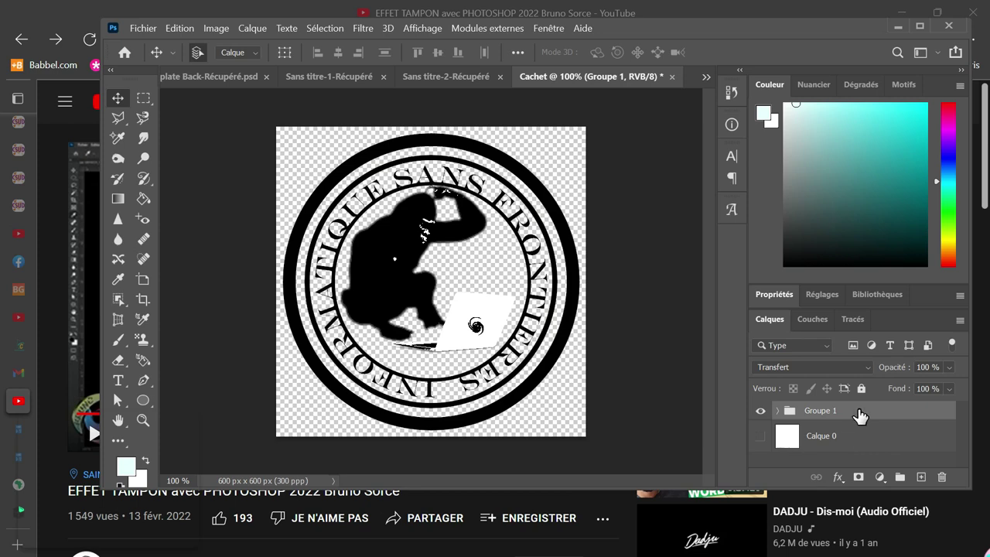
# Add a Color Overlay effect in blue 0422bc to the stamp group.
pyautogui.doubleClick(859, 416)
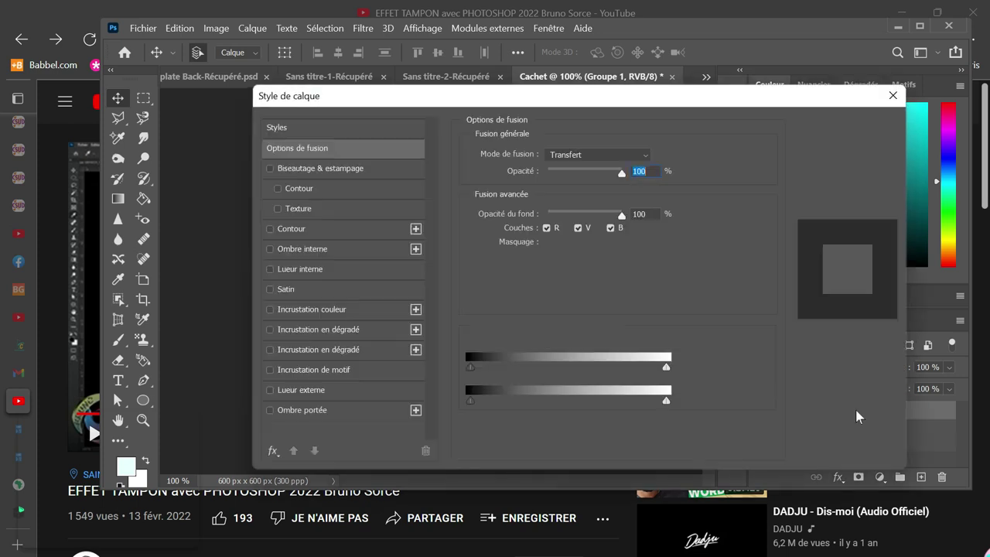
pyautogui.click(271, 309)
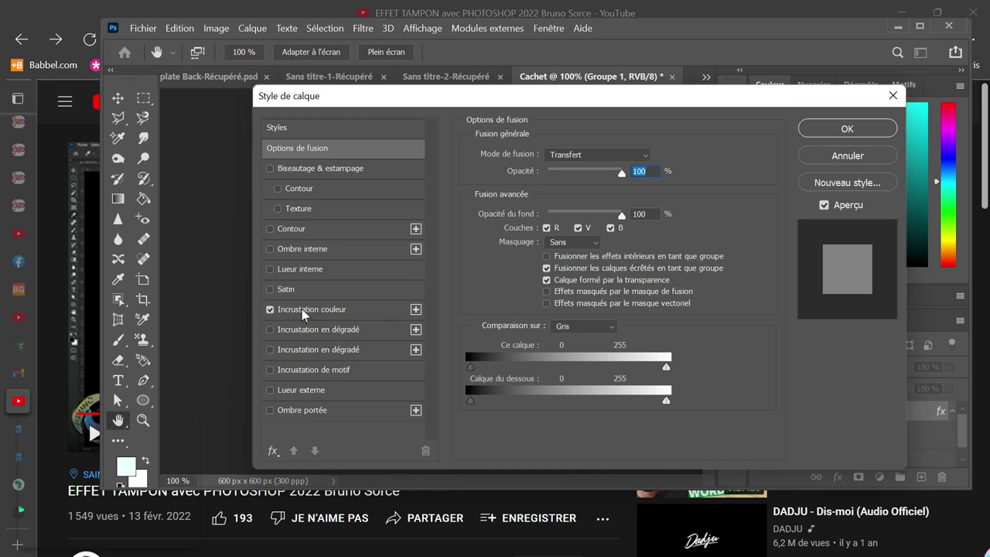
pyautogui.click(303, 313)
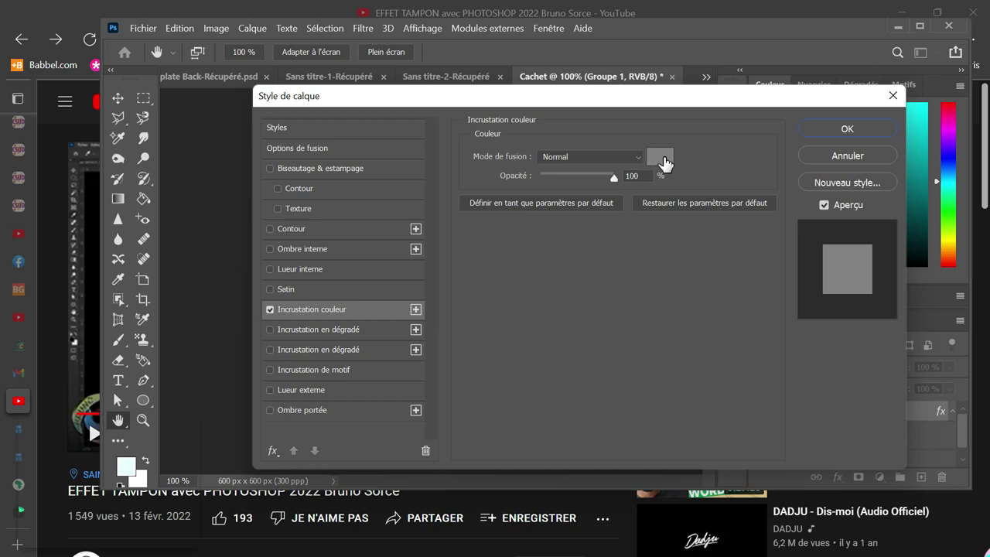
pyautogui.moveTo(573, 101); pyautogui.dragTo(812, 102)
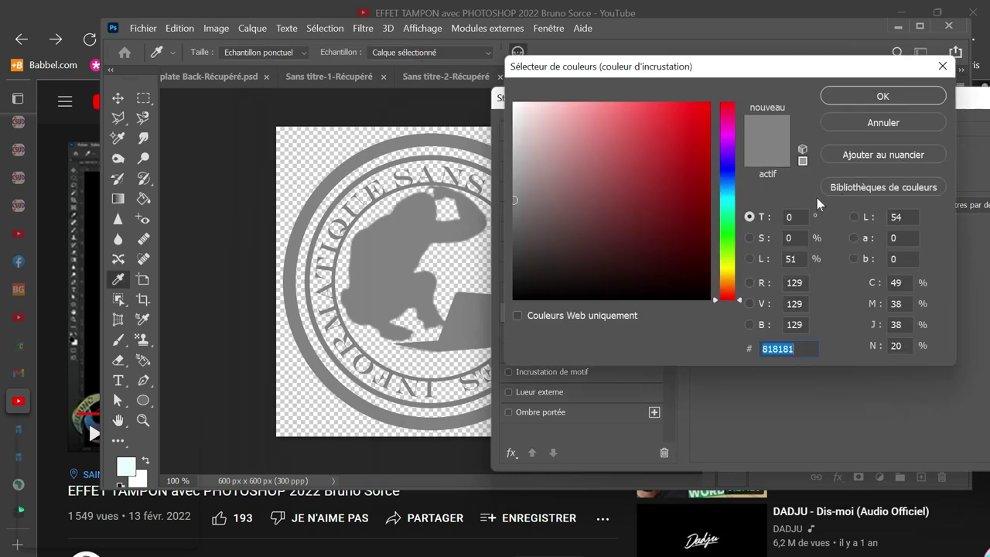
pyautogui.click(730, 165)
pyautogui.write('0422bc')
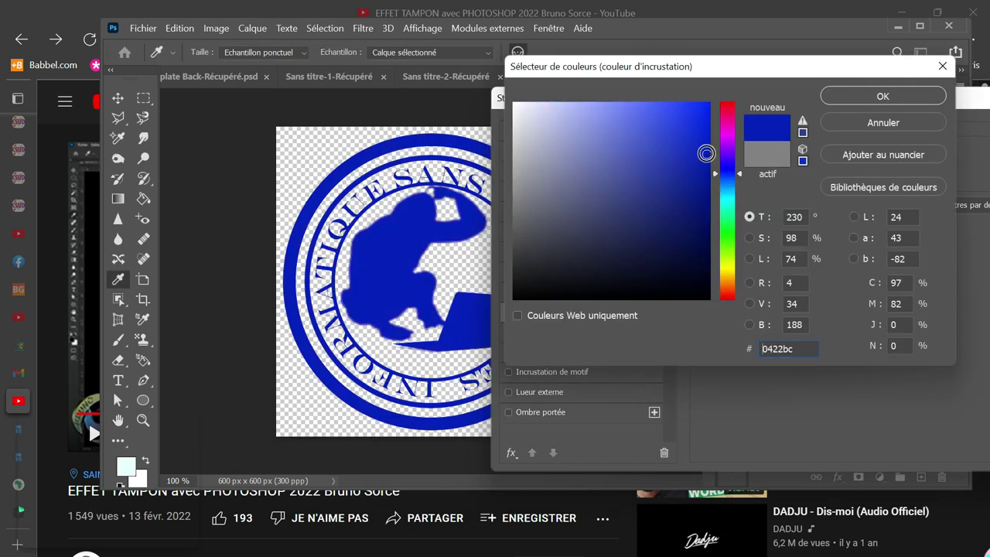
pyautogui.click(878, 97)
pyautogui.moveTo(909, 106); pyautogui.dragTo(748, 80)
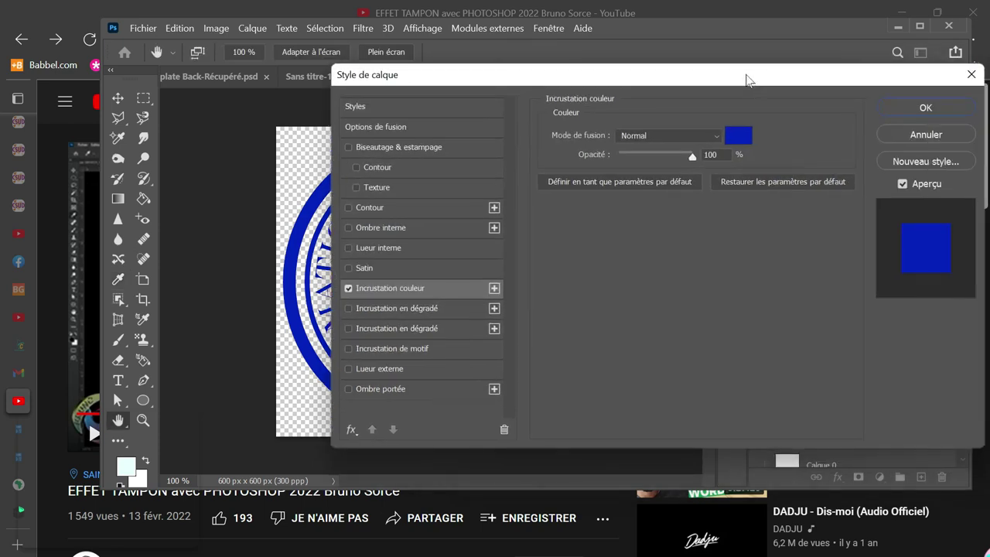
pyautogui.click(901, 107)
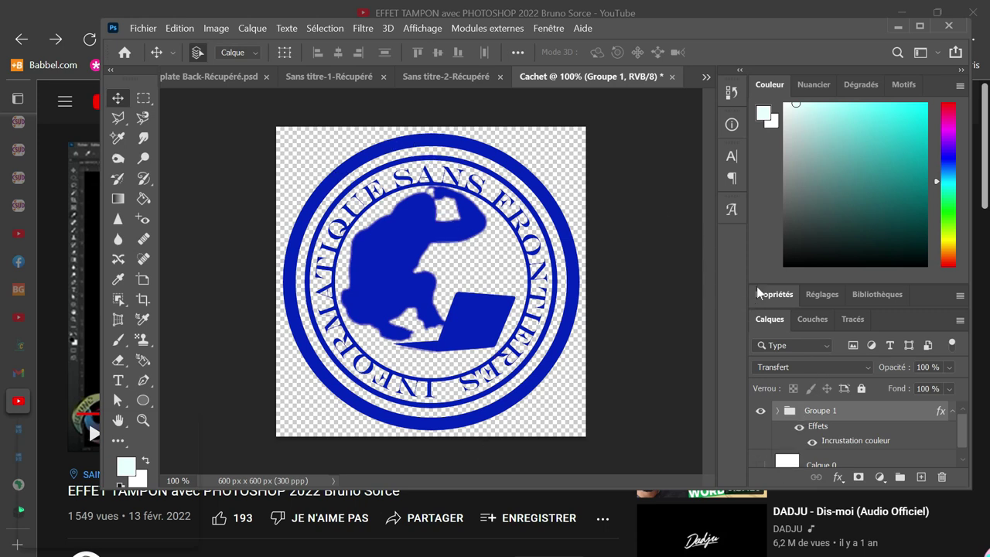
# Change the stamp group's Color Overlay to red bc041e.
pyautogui.doubleClick(868, 418)
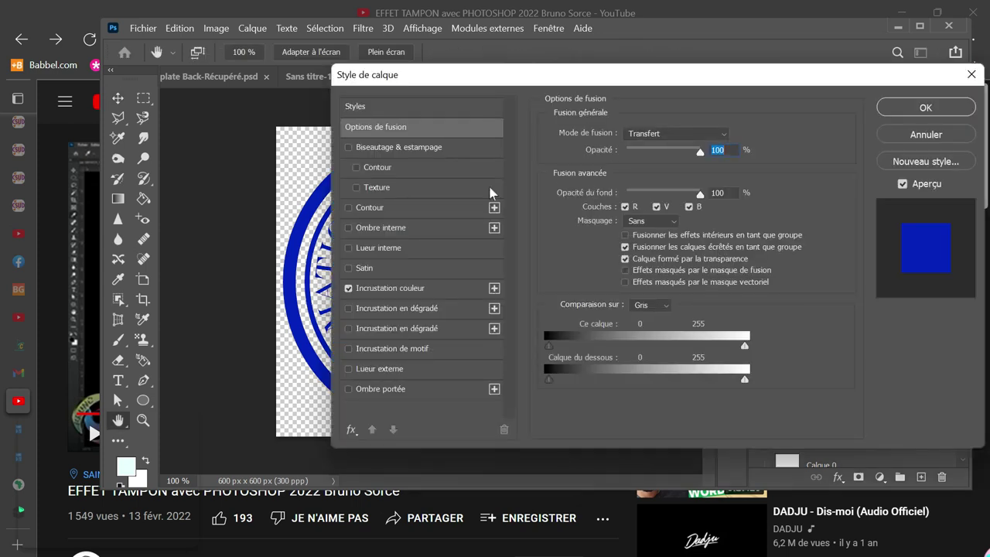
pyautogui.click(401, 290)
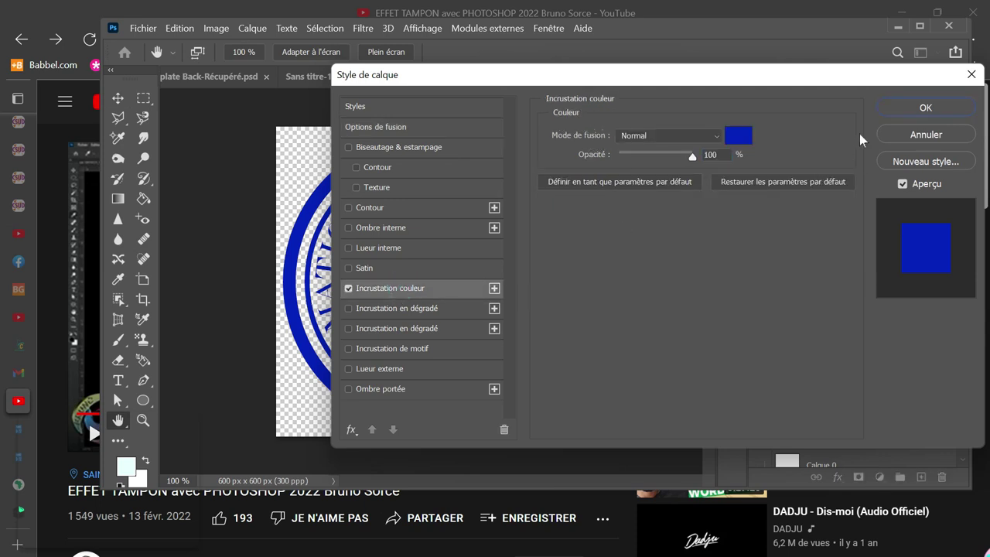
pyautogui.click(738, 136)
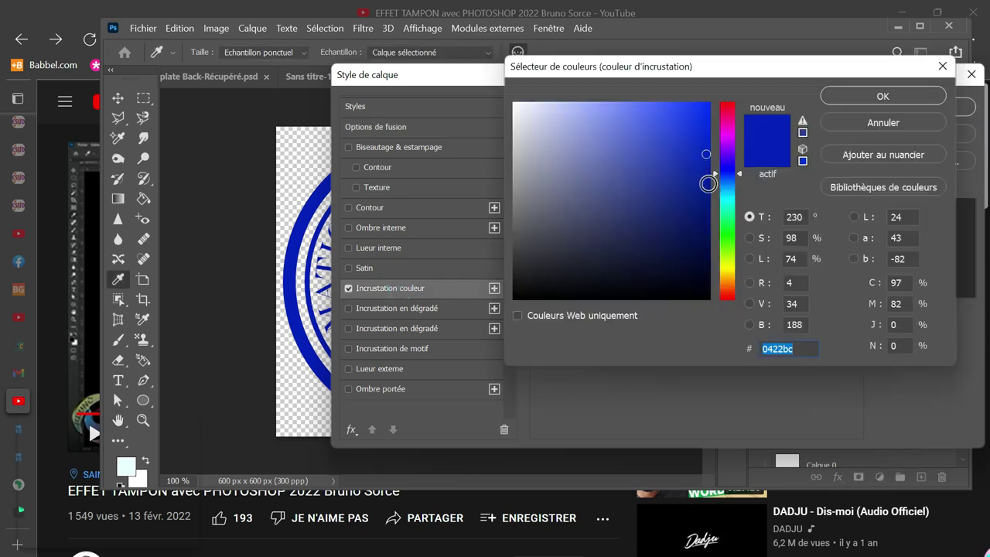
pyautogui.click(726, 108)
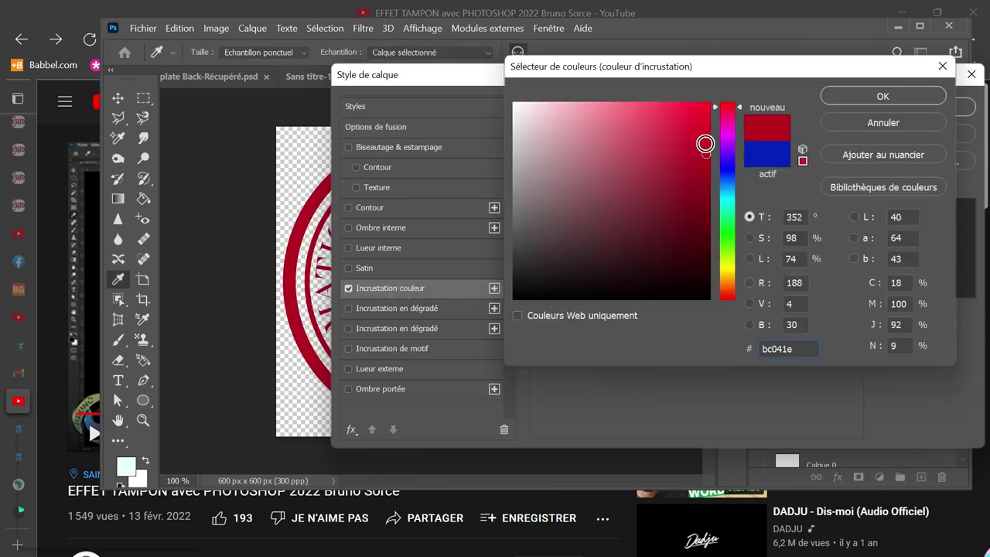
pyautogui.moveTo(637, 75); pyautogui.dragTo(761, 85)
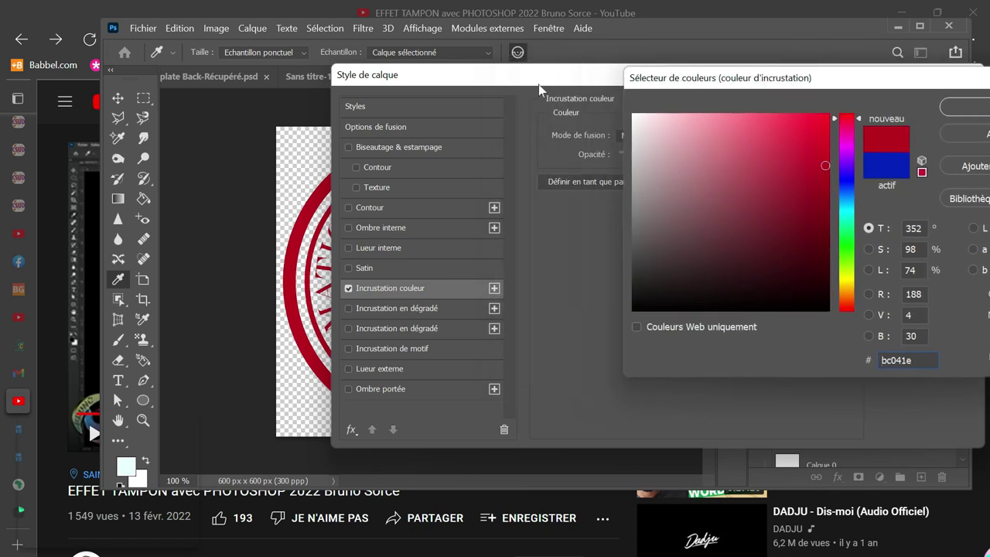
pyautogui.click(961, 112)
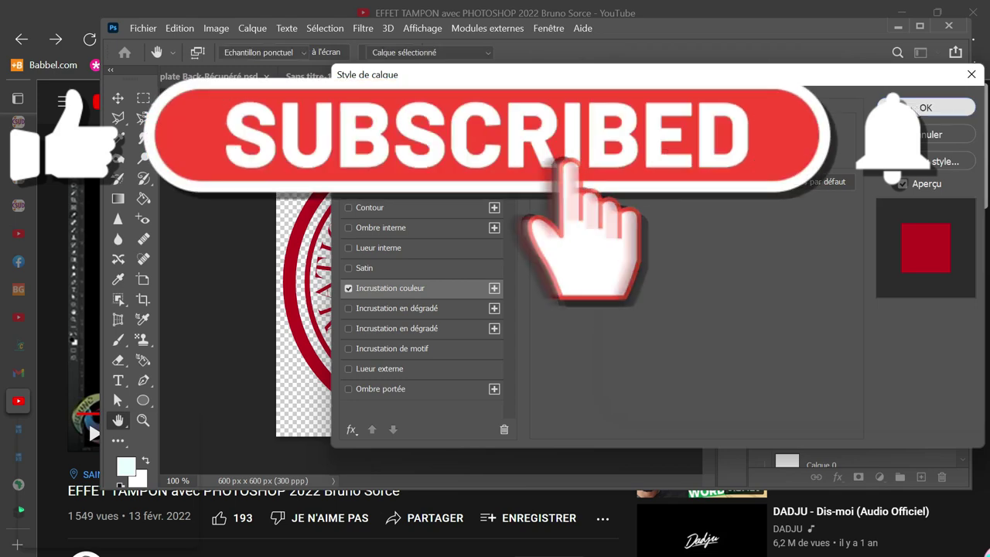
pyautogui.click(928, 106)
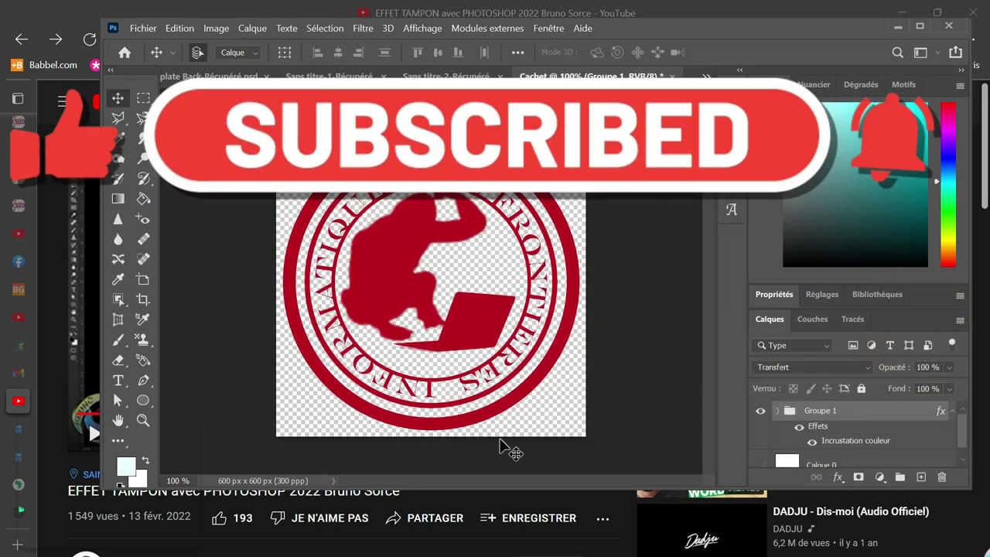